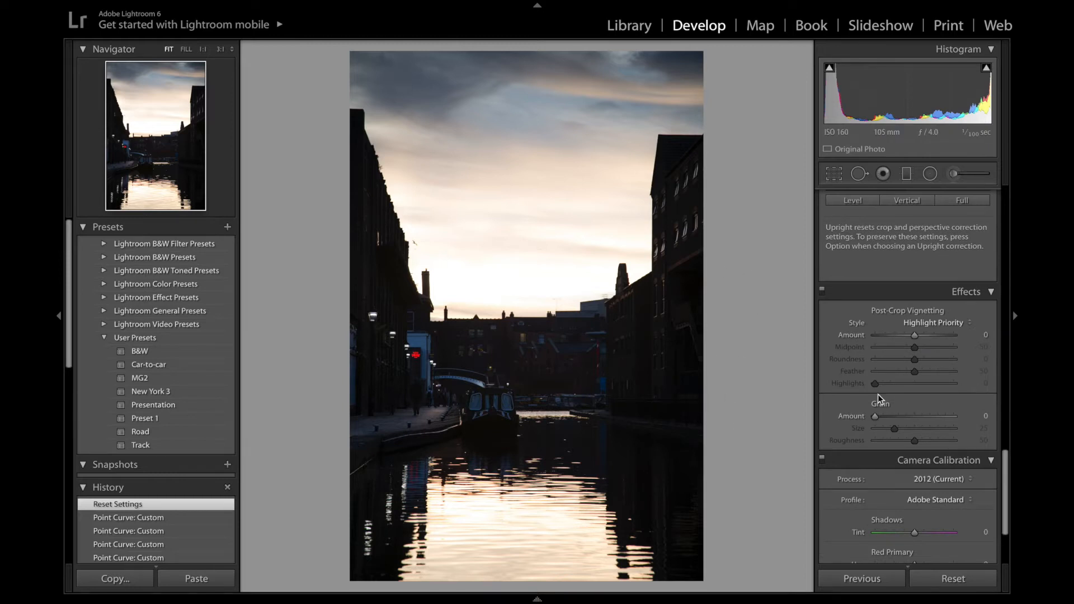
Set the Camera Calibration Blue Primary saturation to +8.
scroll(944, 400, "down", 4)
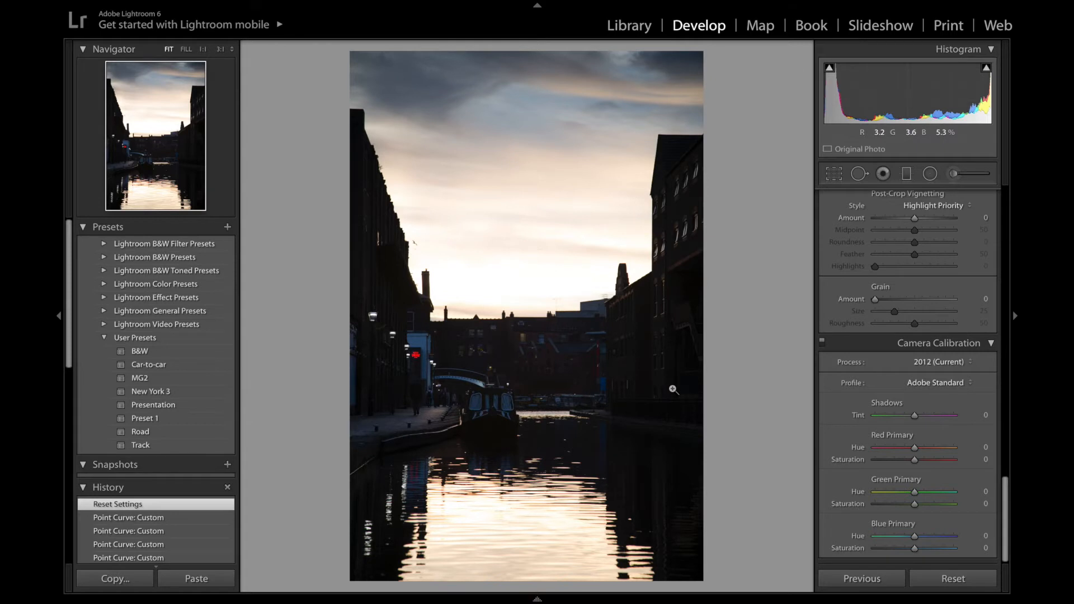
scroll(951, 346, "up", 15)
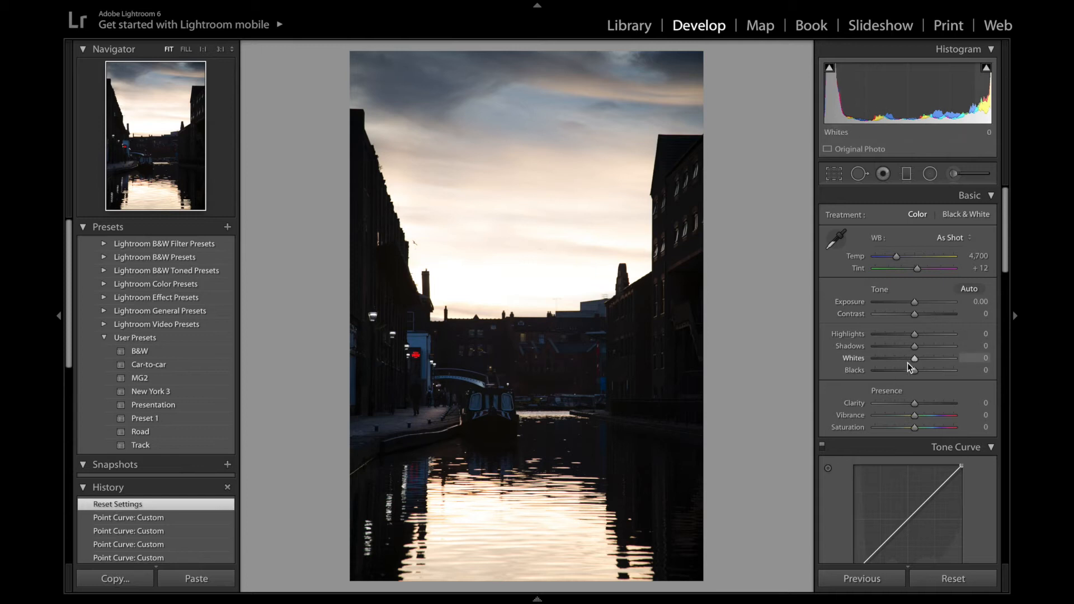
scroll(907, 362, "down", 15)
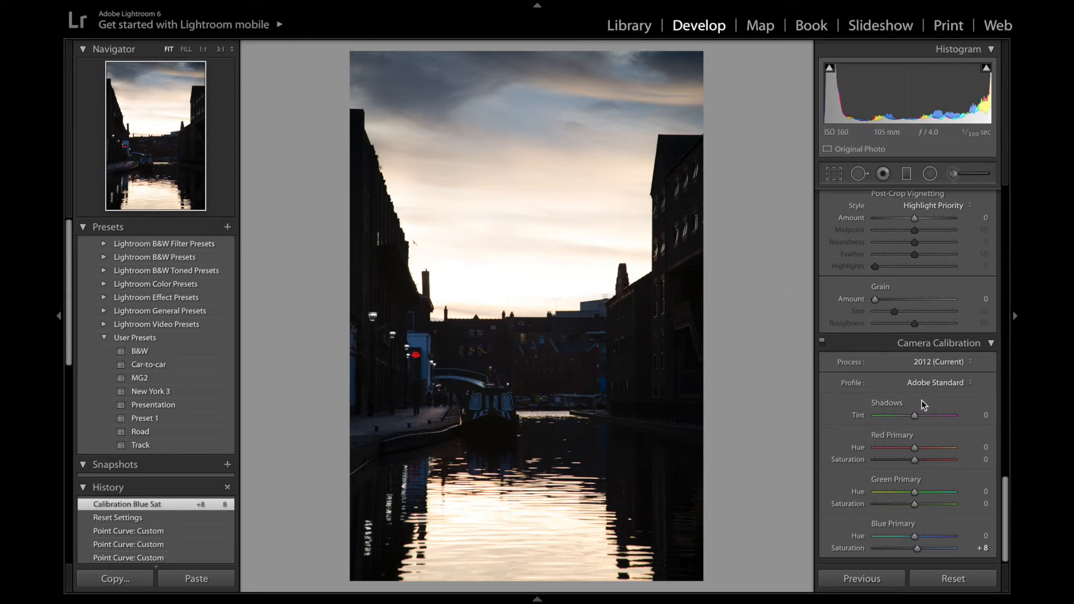
Set the post-crop vignetting amount to -12.
scroll(921, 418, "up", 3)
scroll(920, 418, "up", 1)
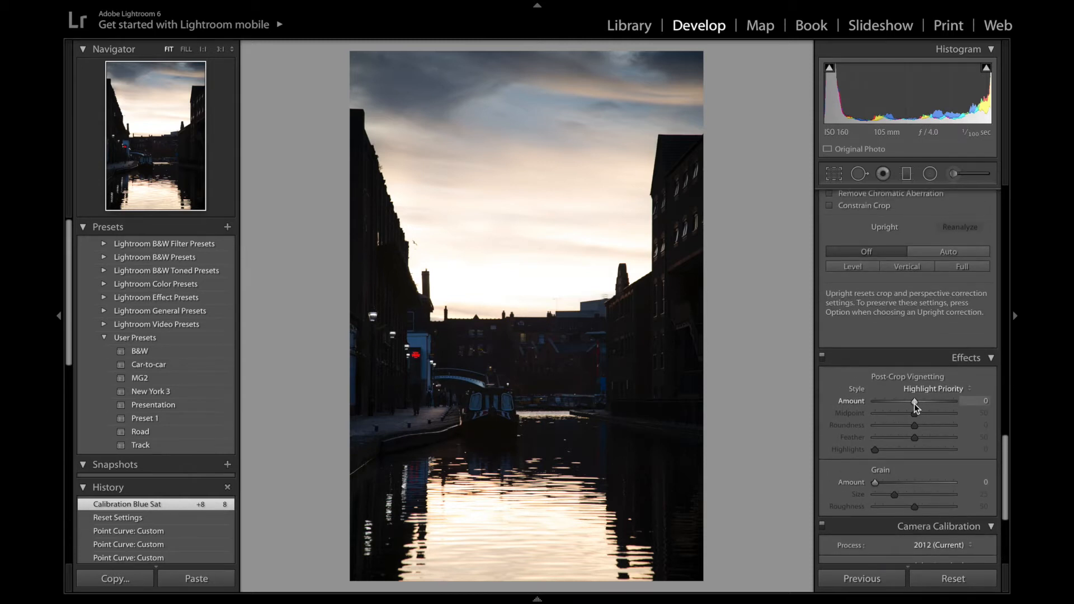
left_click_drag(914, 404, 908, 404)
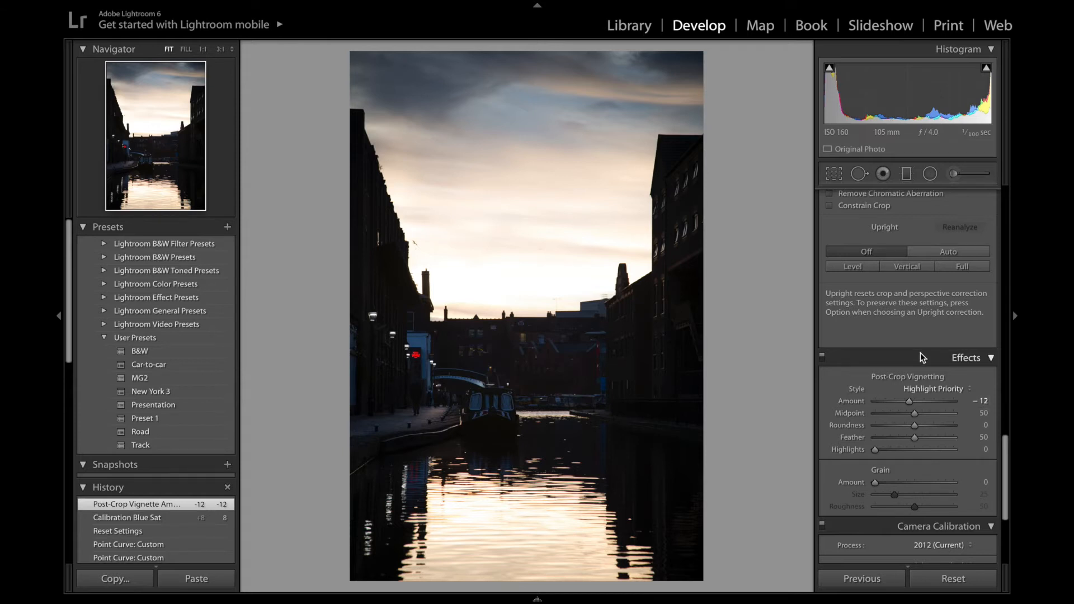
Enable lens profile corrections and remove chromatic aberration, checking the detected Canon lens profile.
scroll(921, 352, "up", 4)
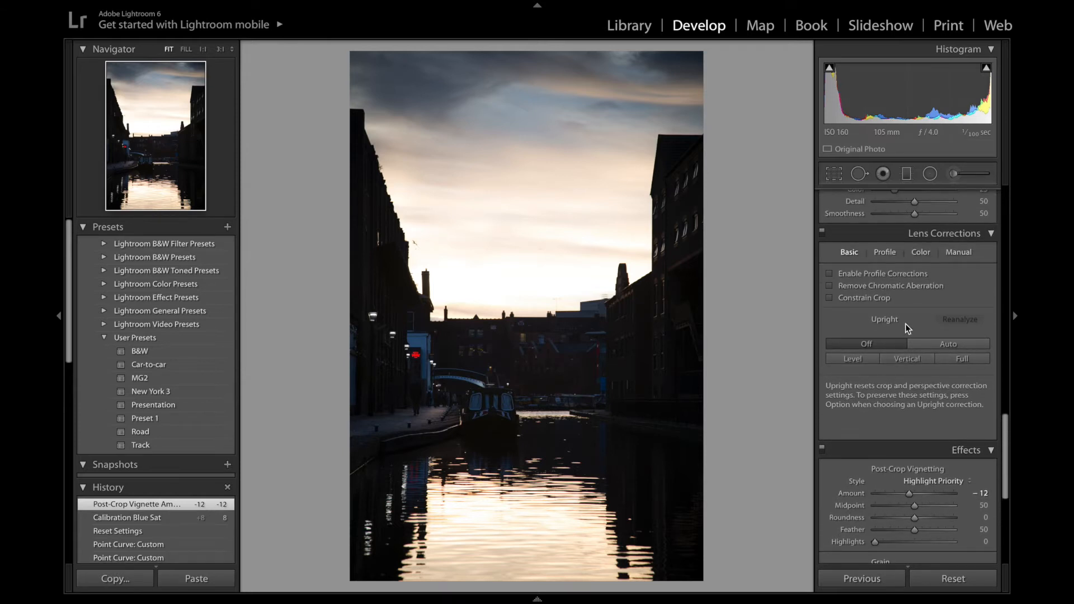
scroll(906, 323, "up", 3)
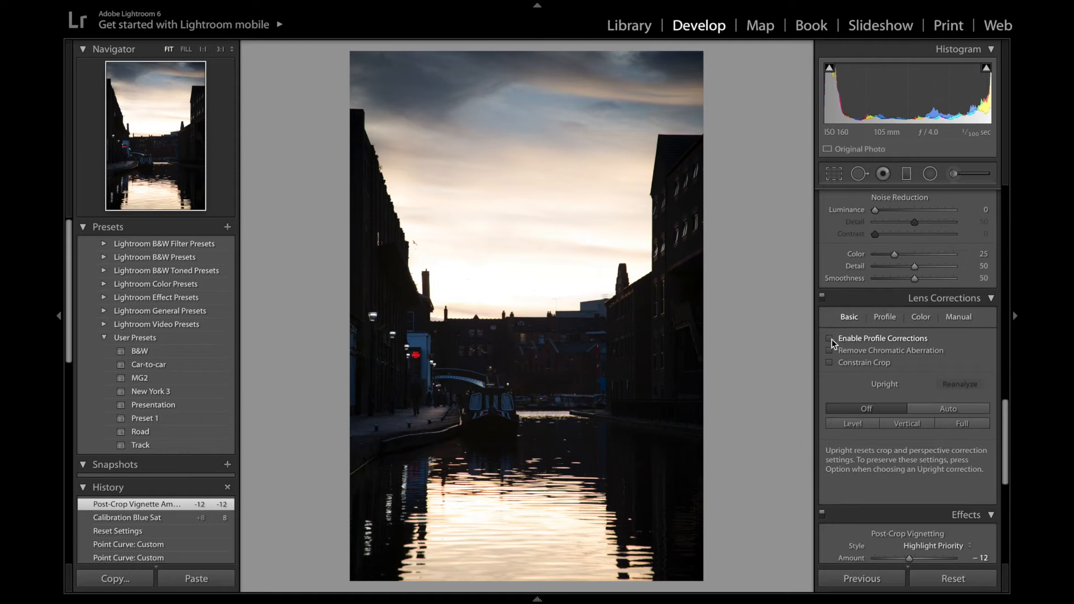
left_click(831, 337)
left_click(829, 350)
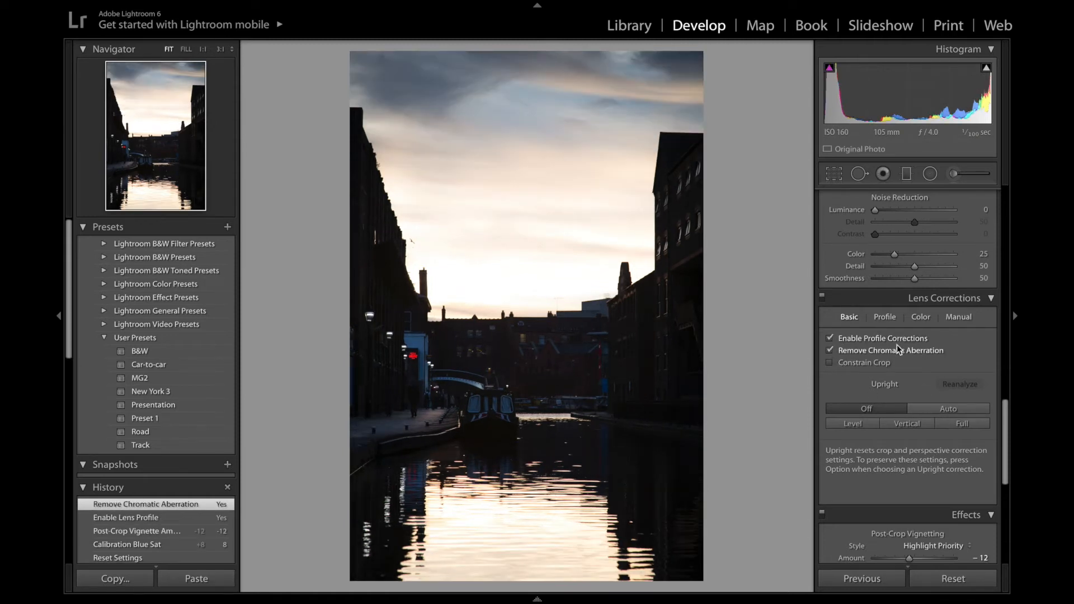
left_click(883, 317)
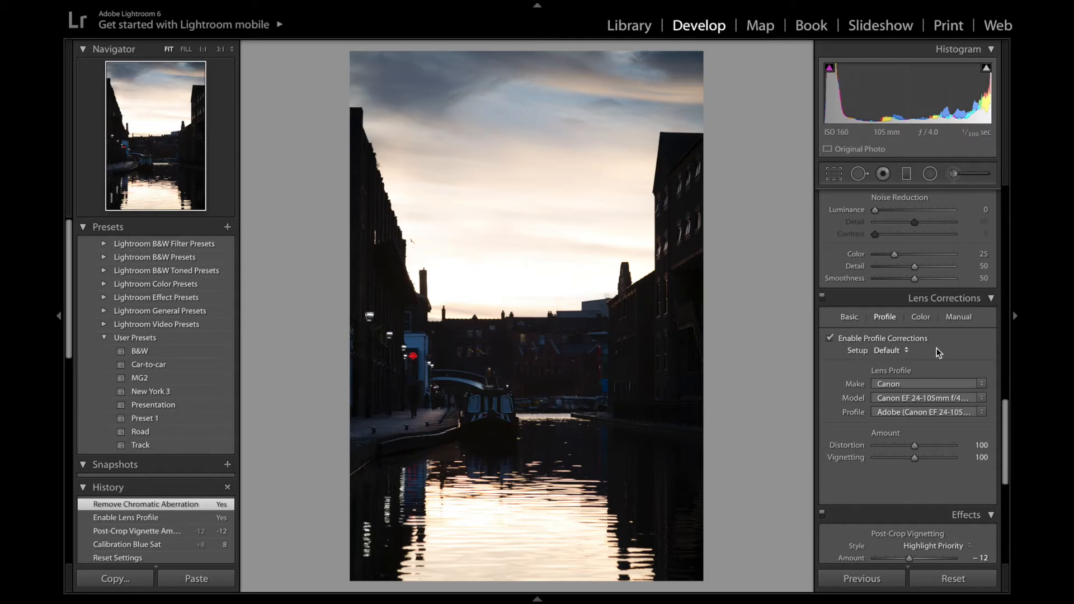
left_click(850, 317)
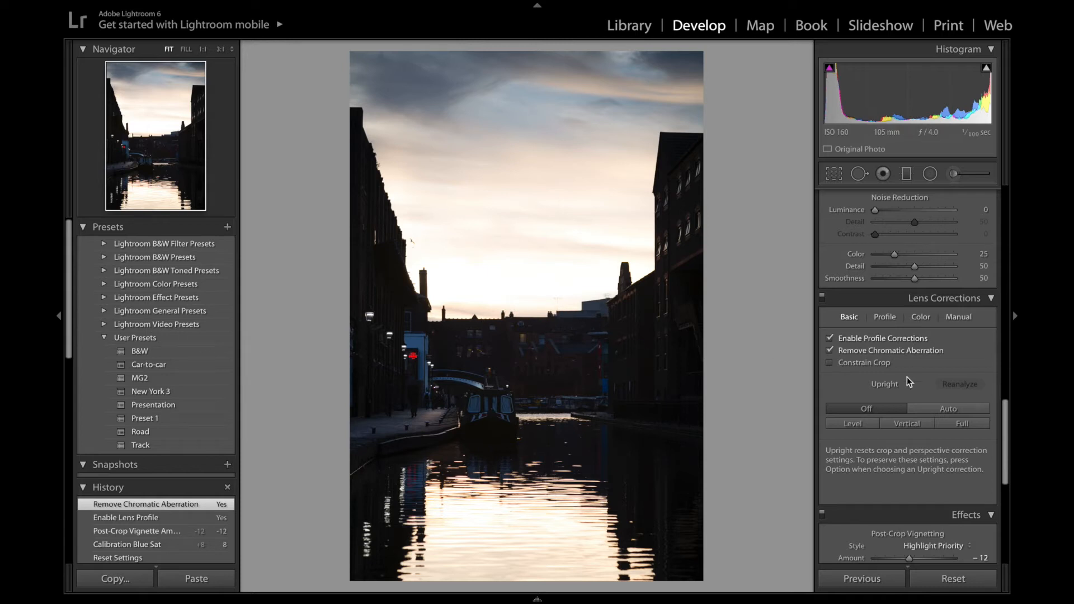
Inspect the image at 1:1 zoom, then set noise reduction luminance to 30.
scroll(907, 377, "up", 5)
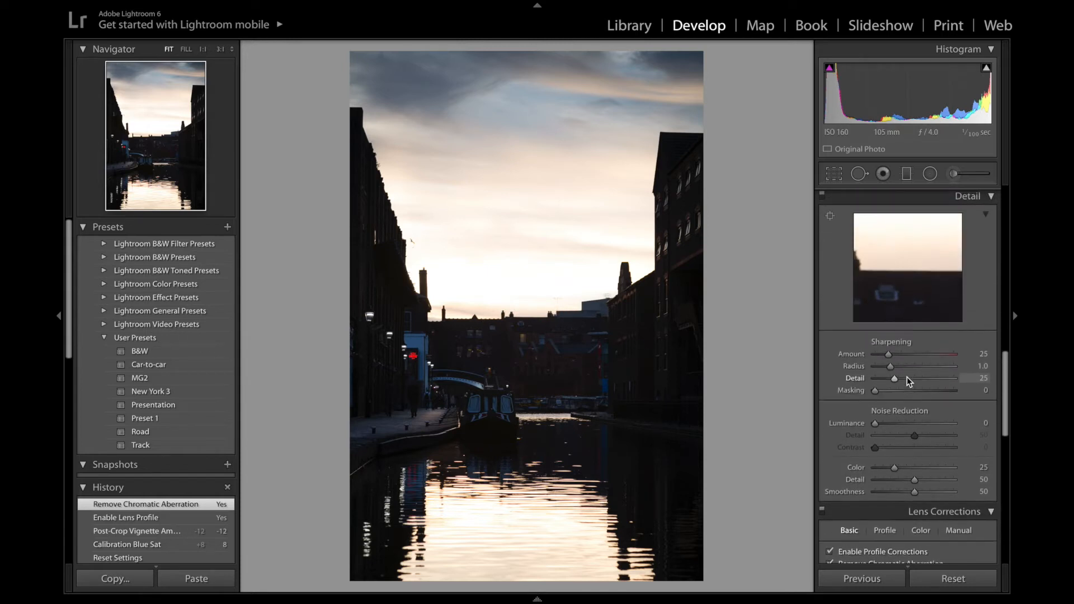
scroll(908, 381, "up", 2)
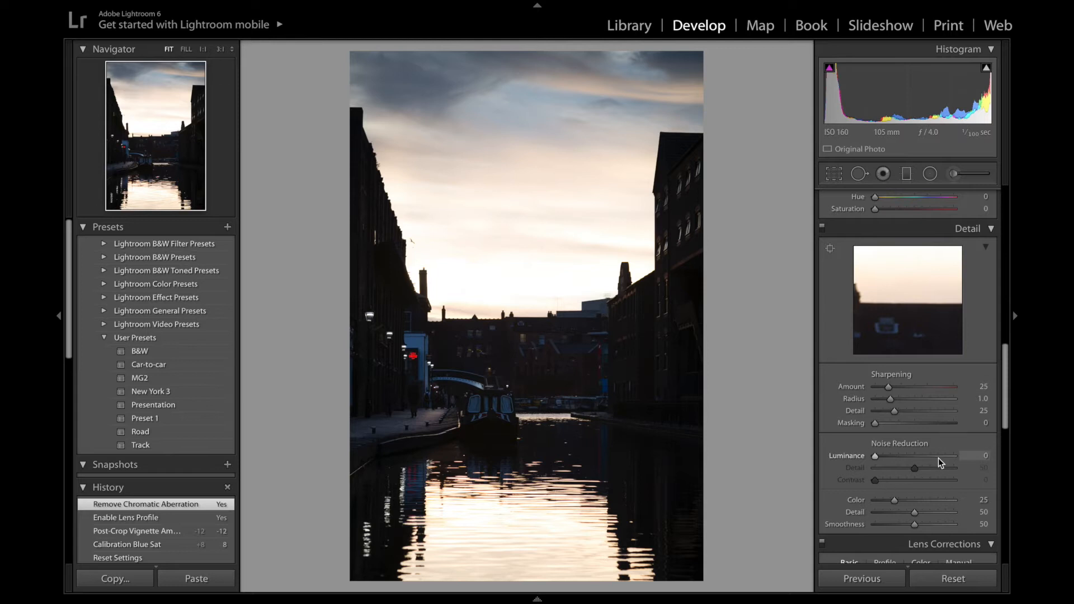
left_click(553, 368)
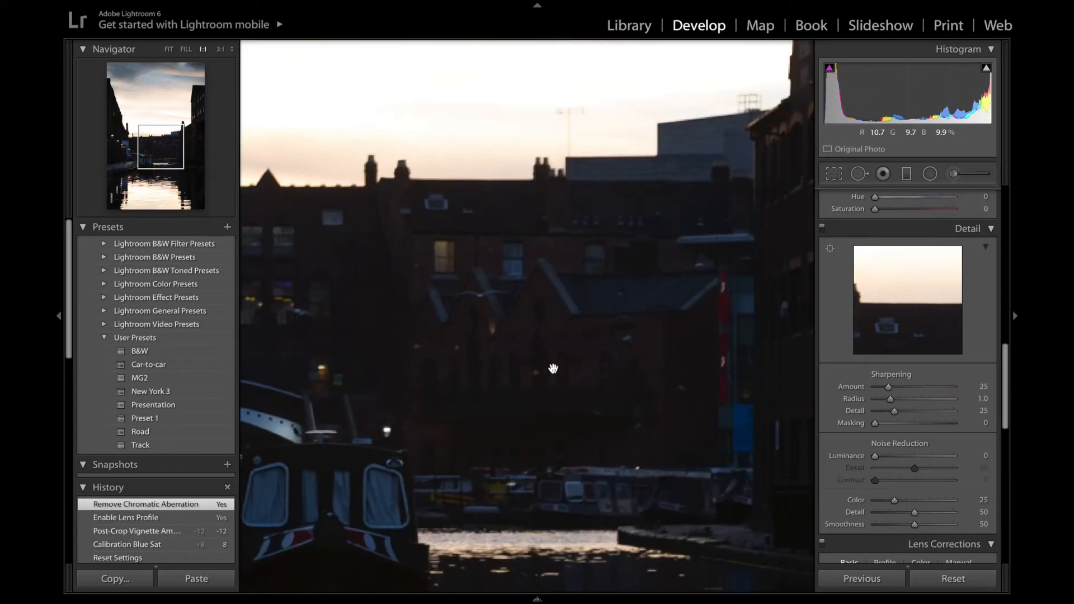
left_click(649, 326)
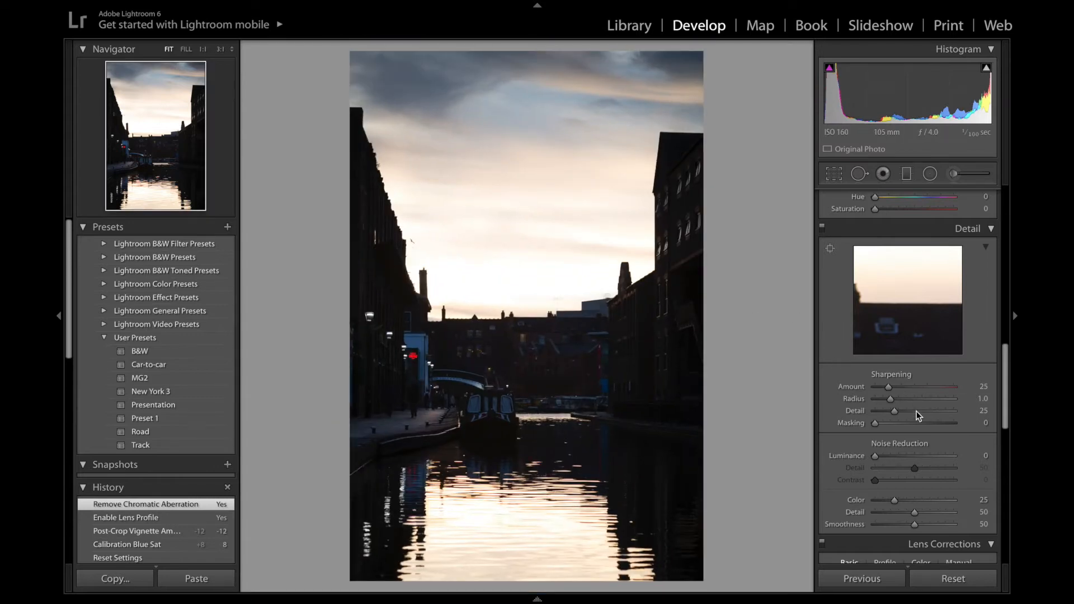
left_click_drag(878, 458, 901, 455)
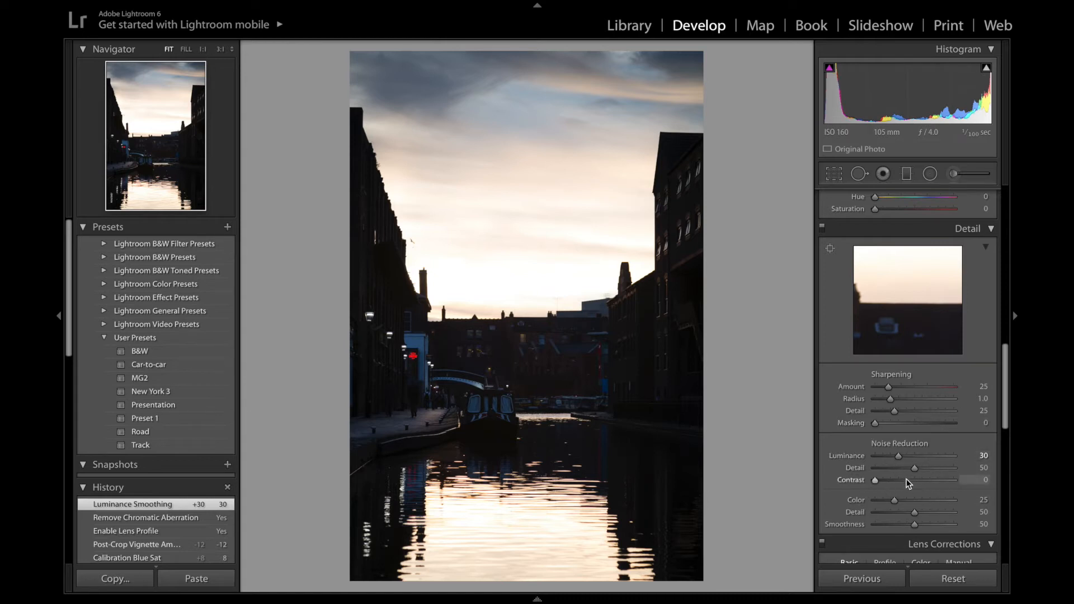
Set Highlights to -57 and Shadows to +57 in the Basic panel.
scroll(914, 438, "up", 3)
scroll(914, 439, "up", 2)
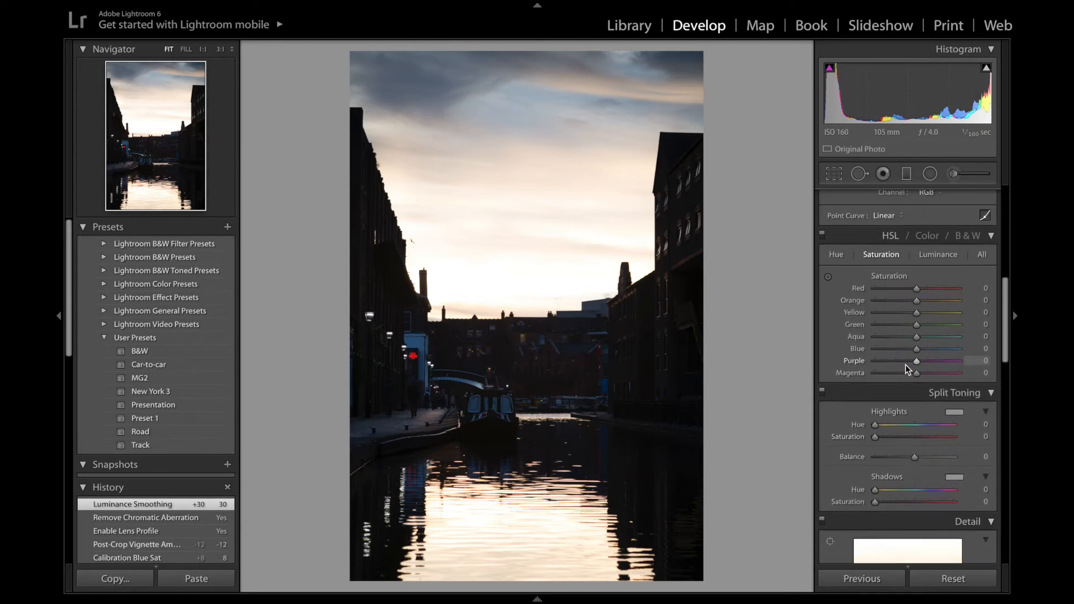
scroll(906, 367, "up", 1)
scroll(907, 369, "up", 7)
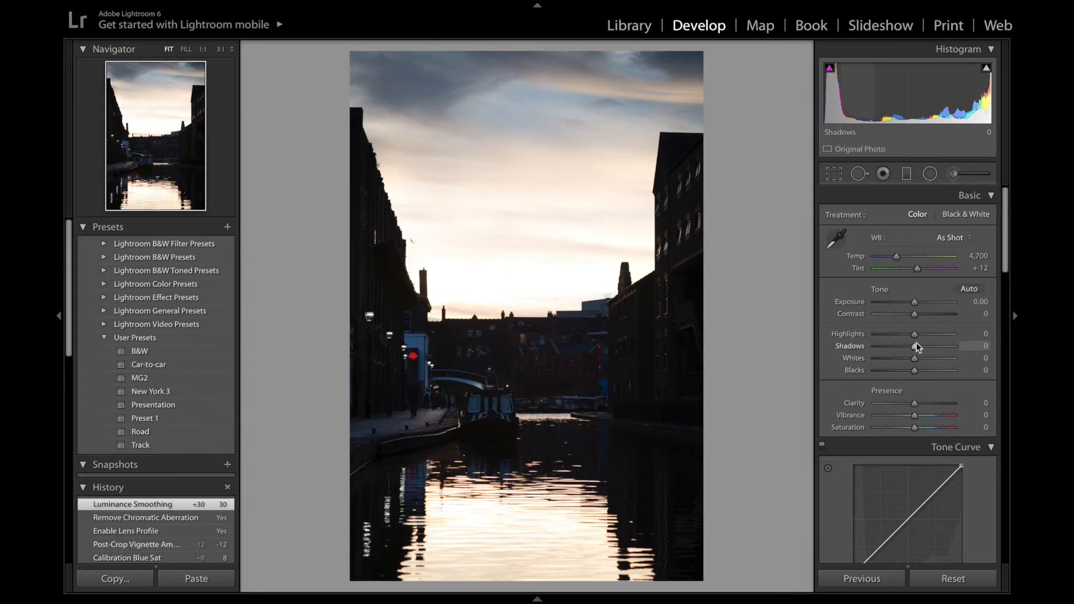
left_click_drag(914, 334, 860, 341)
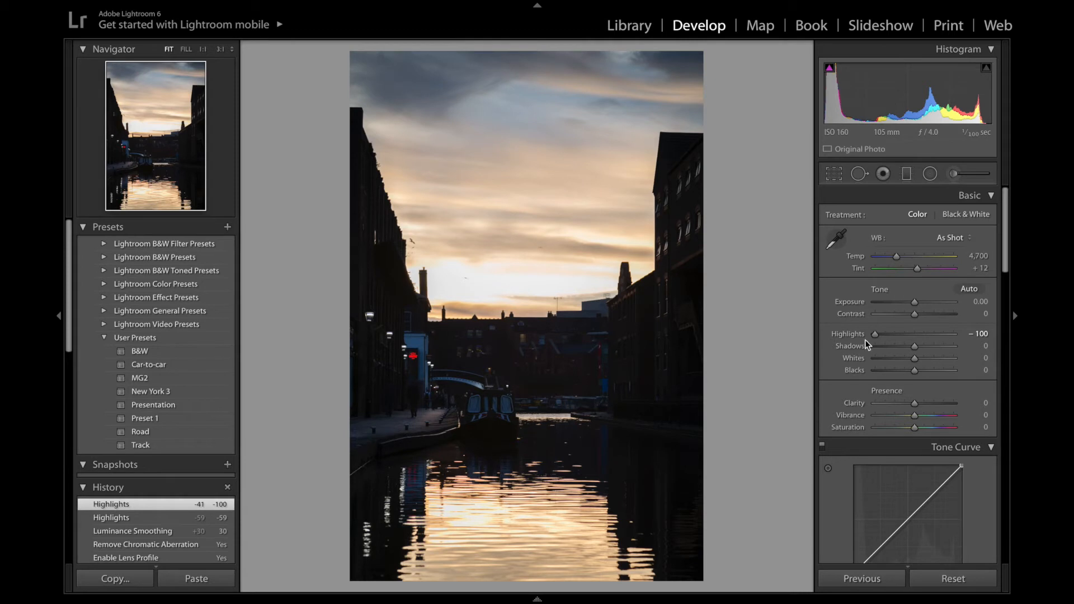
left_click_drag(876, 335, 896, 340)
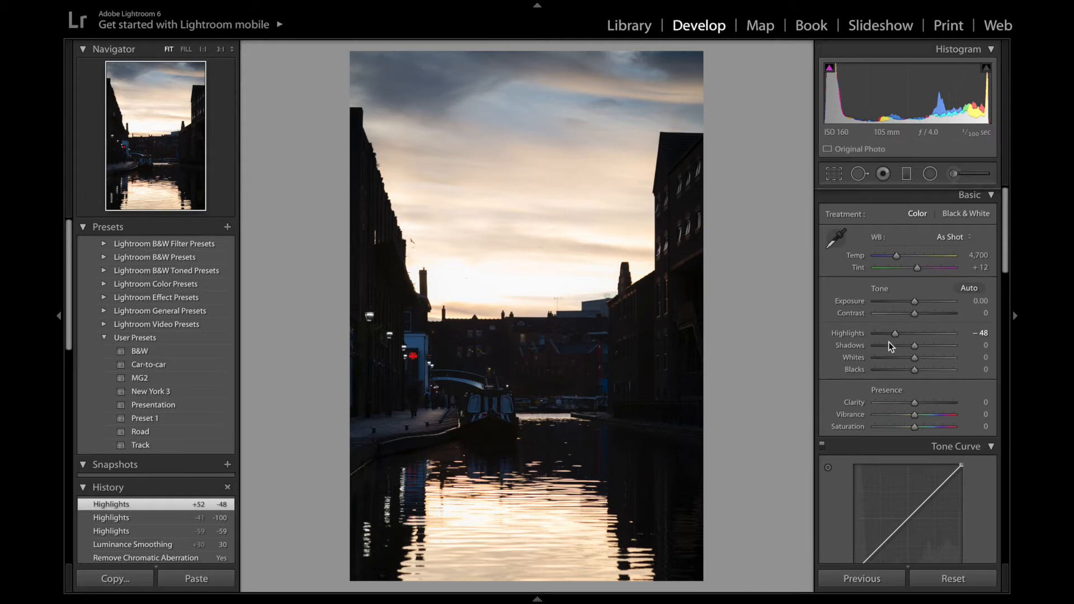
left_click_drag(894, 334, 890, 335)
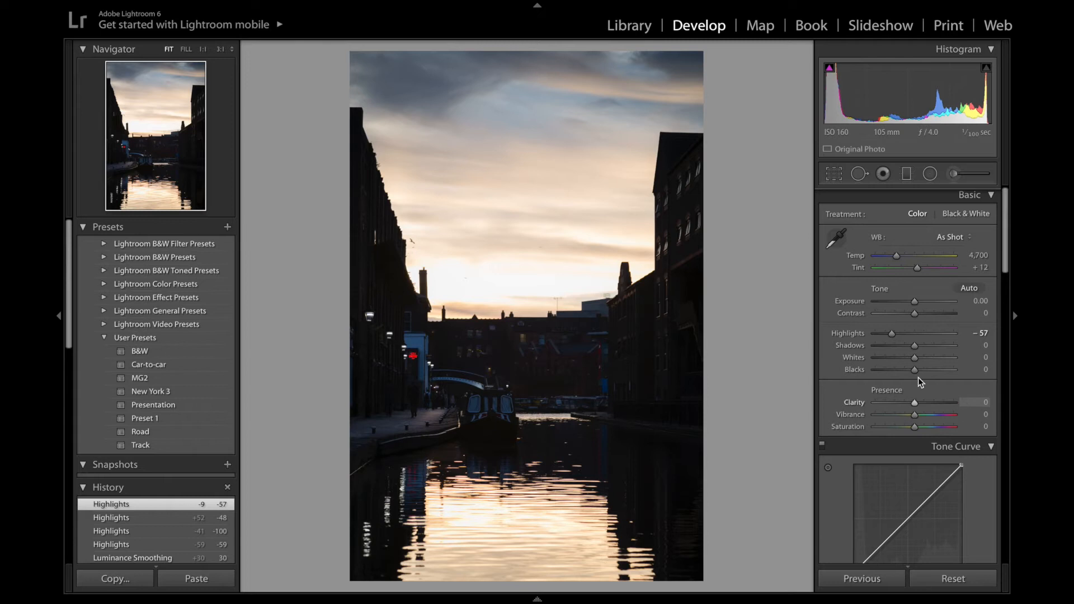
left_click_drag(915, 348, 933, 351)
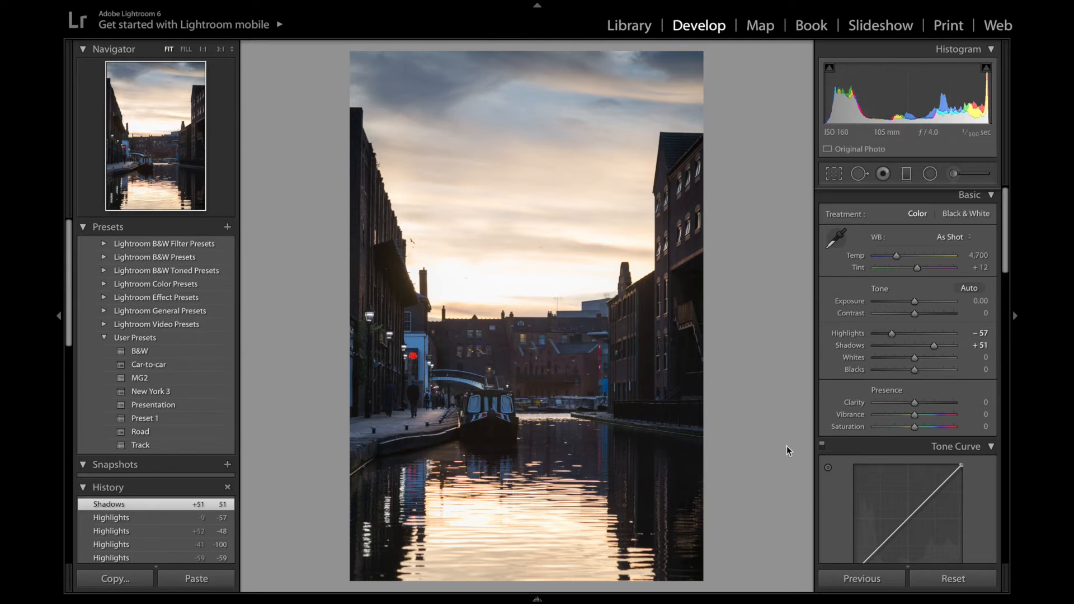
left_click_drag(935, 347, 938, 348)
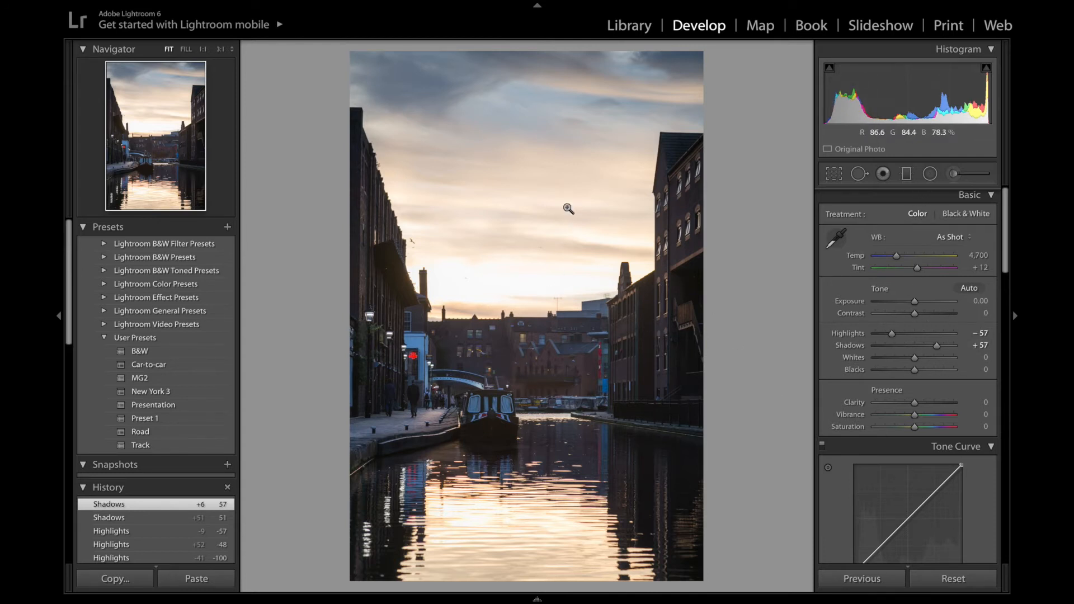
Add a graduated filter from the top of the sky down to the horizon with Exposure -0.74 and Tint 23.
left_click(906, 175)
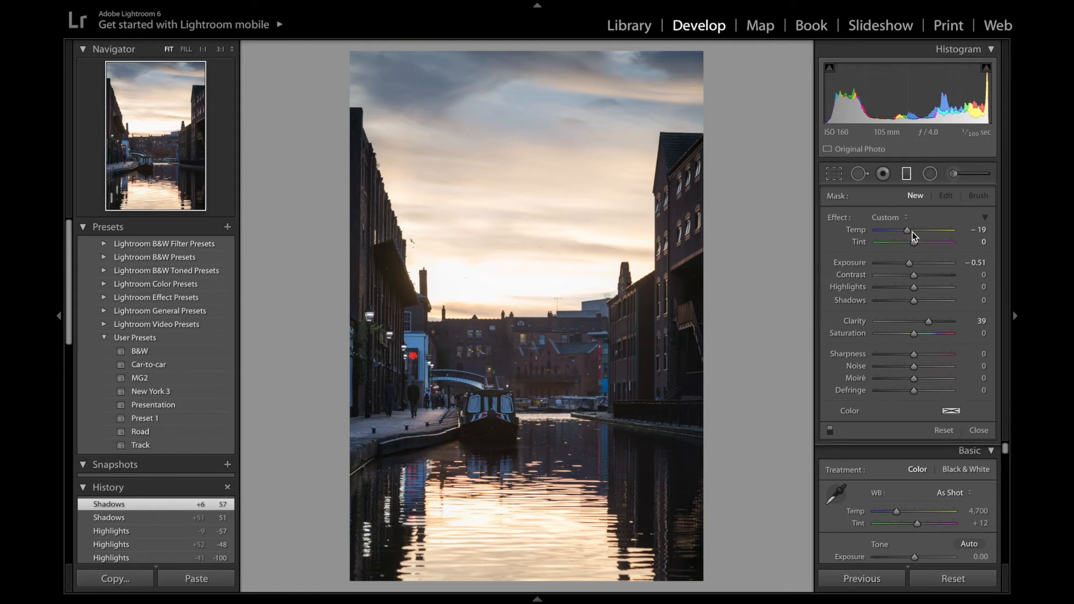
double_click(837, 217)
left_click_drag(914, 264, 906, 264)
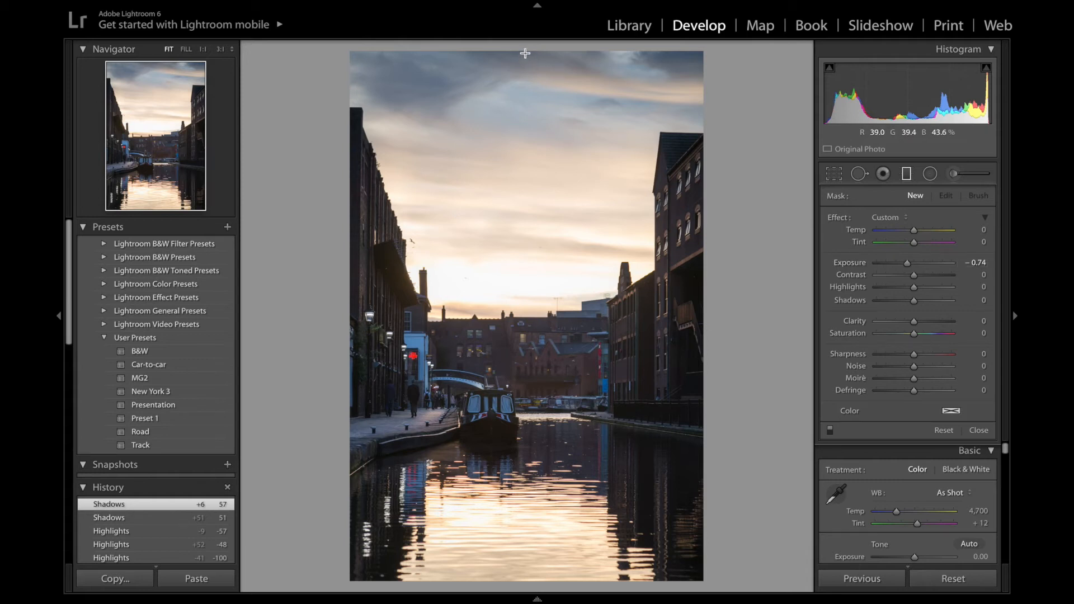
left_click_drag(525, 52, 517, 359)
left_click_drag(516, 373, 516, 445)
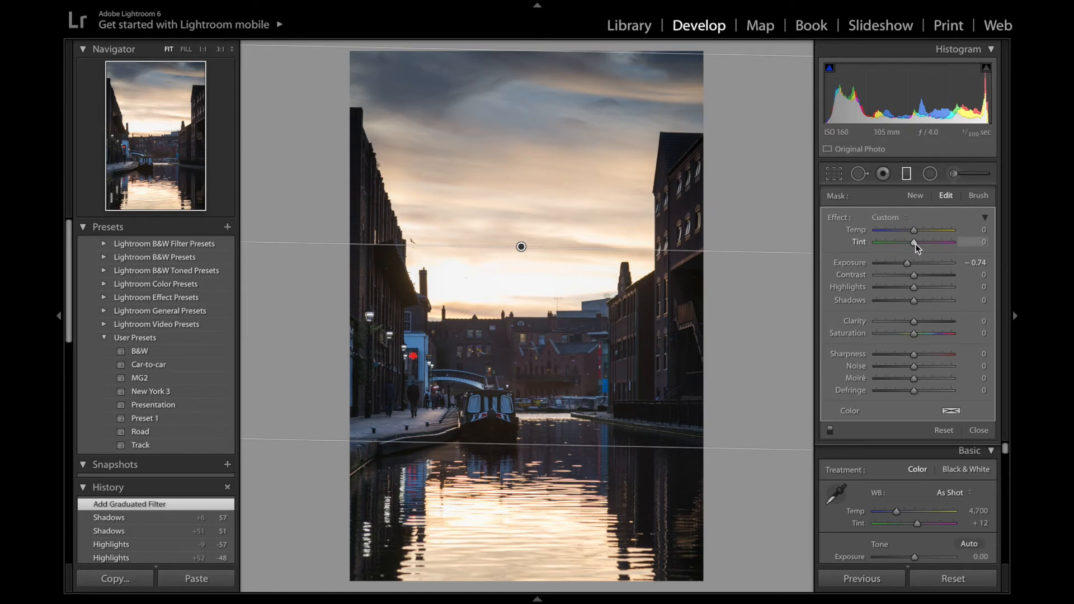
left_click_drag(923, 245, 924, 245)
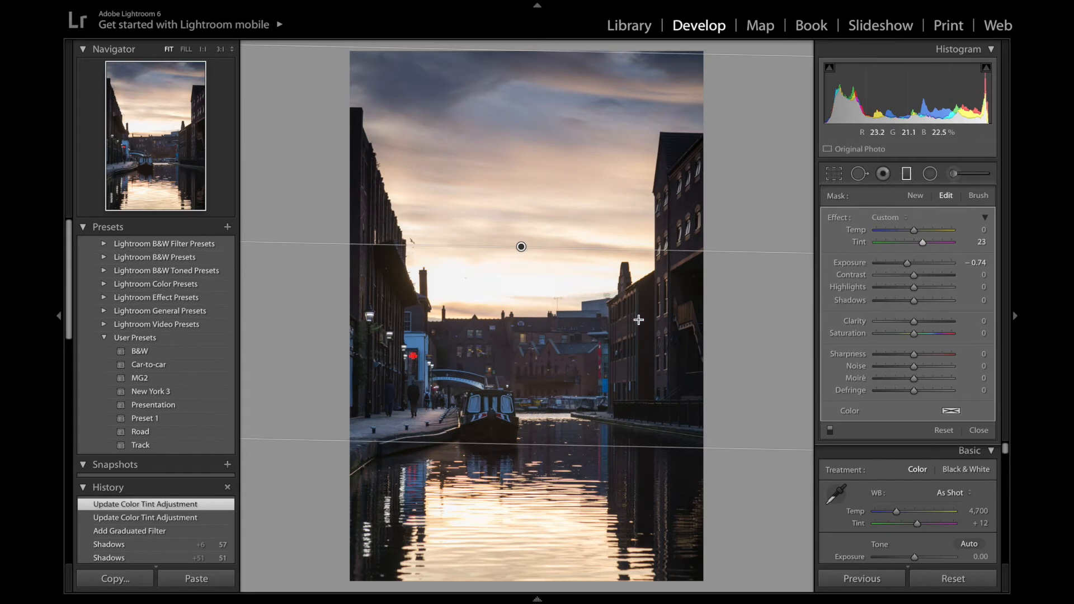
left_click(906, 175)
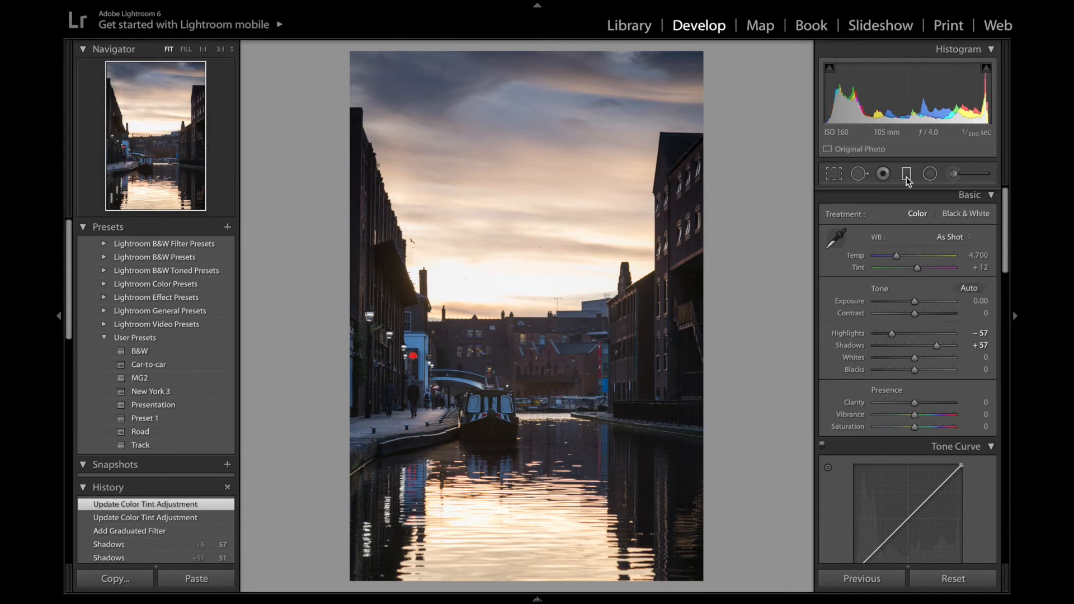
Add a second graduated filter from the water up toward the buildings with Exposure -0.41 and Clarity 44.
left_click(907, 175)
double_click(840, 221)
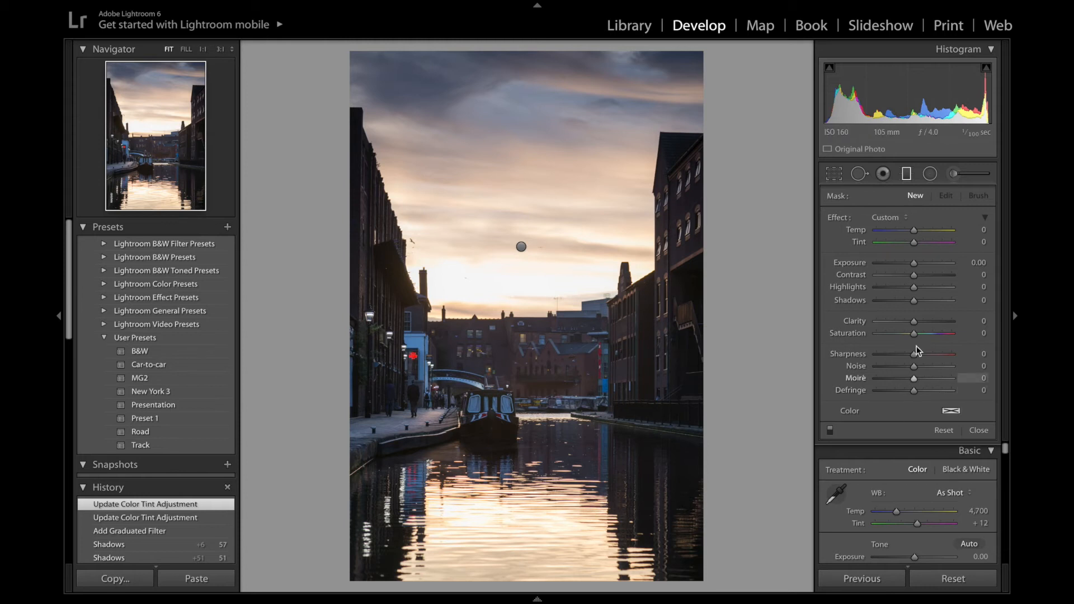
left_click_drag(914, 321, 930, 317)
left_click_drag(914, 264, 908, 235)
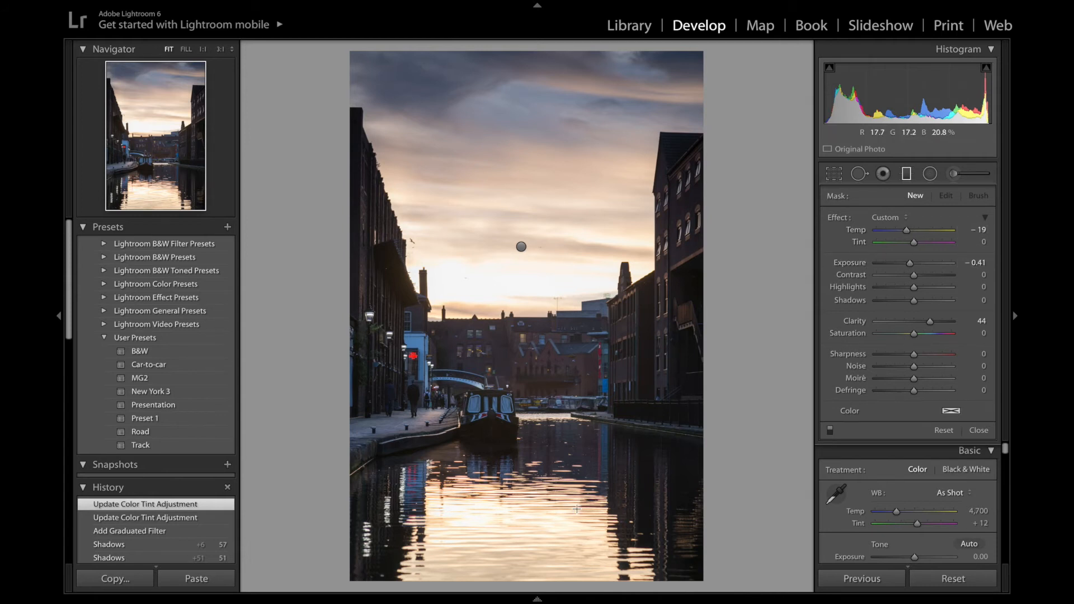
left_click_drag(565, 489, 568, 342)
key("Return")
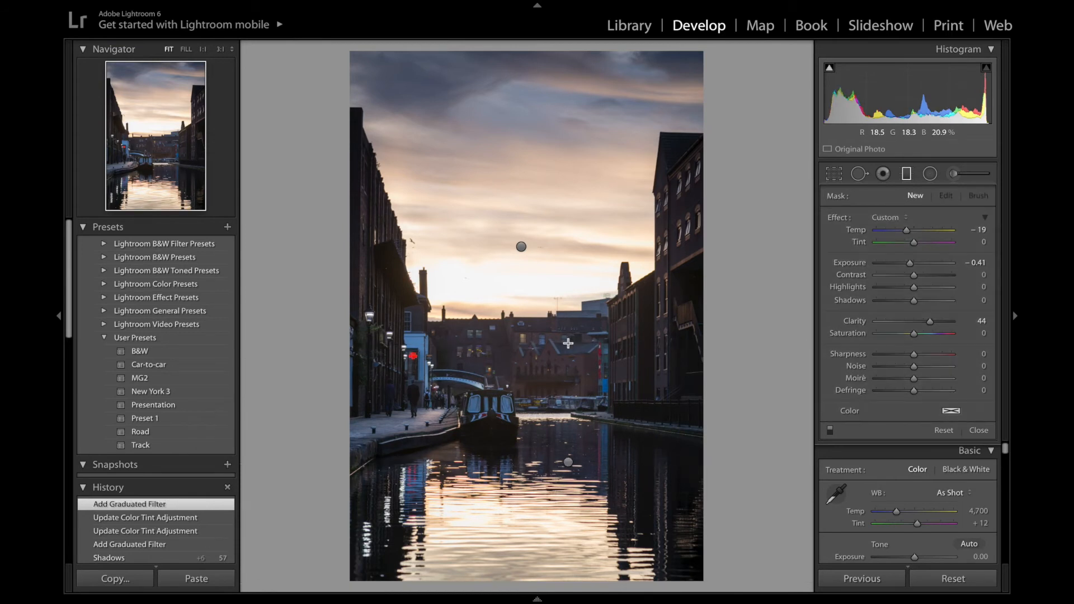
key("m")
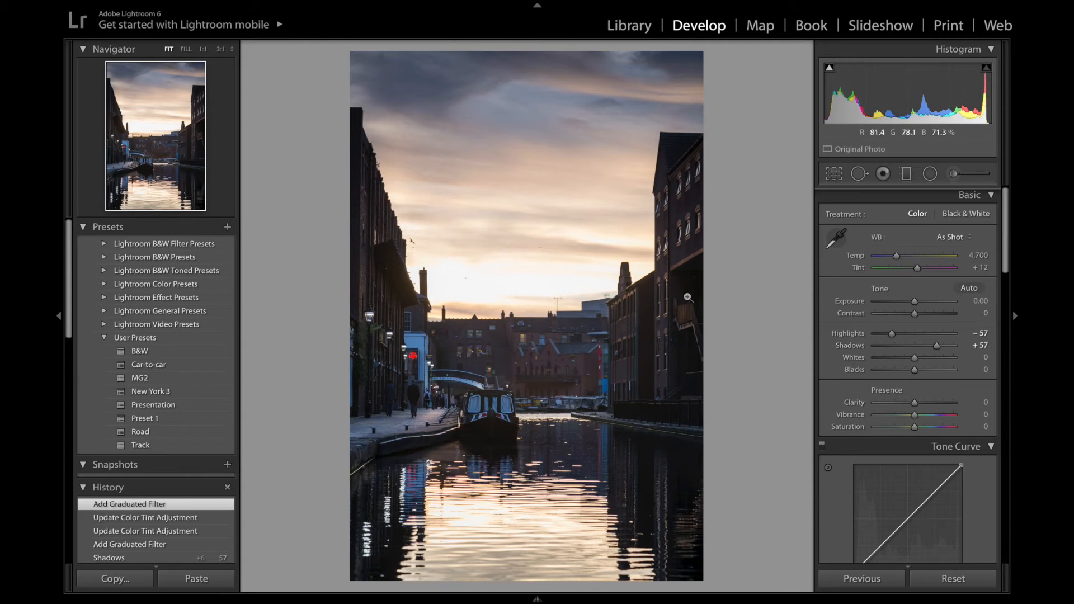
Set the white balance temperature to 5,893 and tint to +29.
left_click_drag(899, 258, 907, 260)
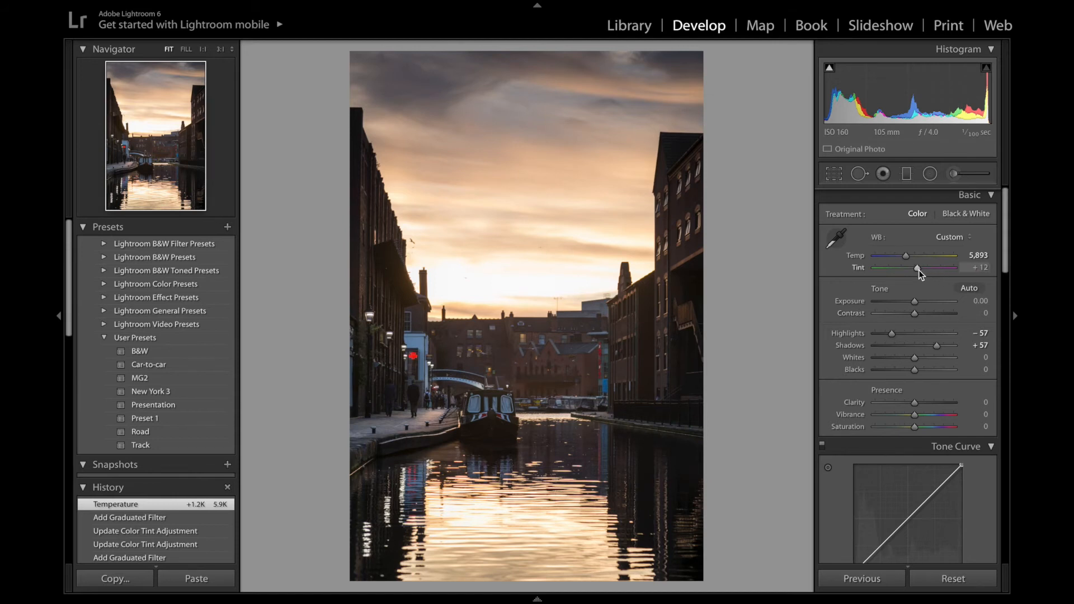
left_click_drag(919, 270, 924, 270)
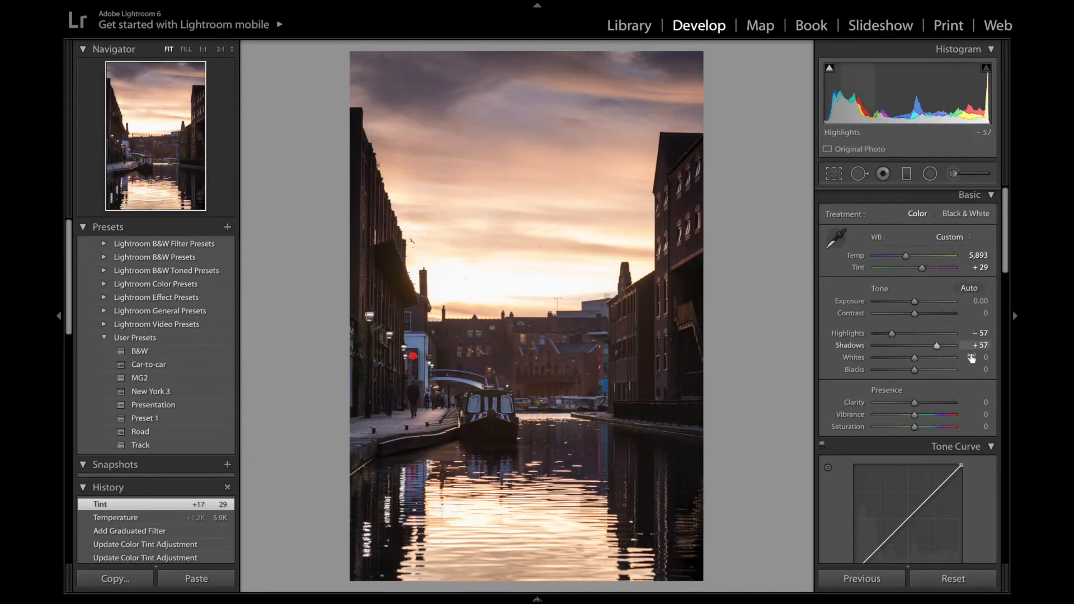
Add midtone and shadow points to the RGB tone curve and pull the white point down, forming an S-curve.
scroll(918, 374, "down", 3)
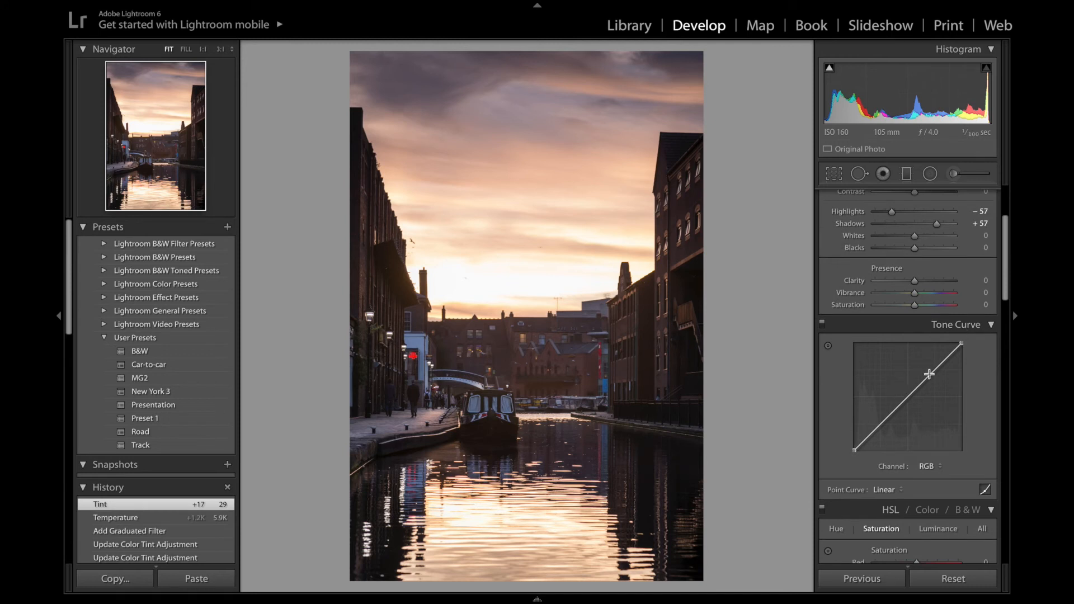
left_click(931, 372)
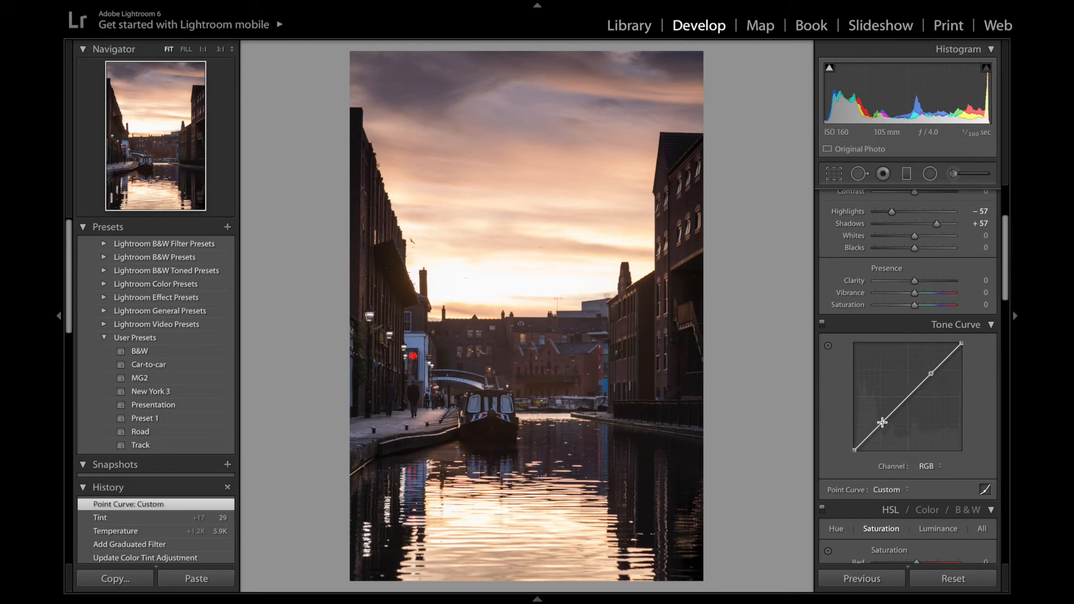
left_click(883, 421)
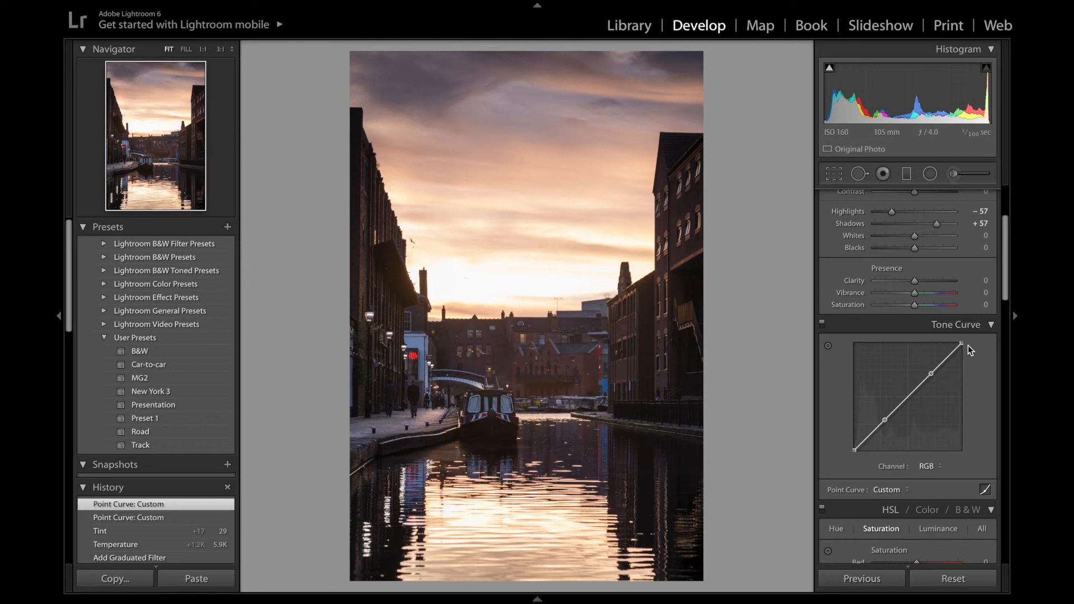
left_click_drag(962, 343, 958, 362)
left_click(989, 43)
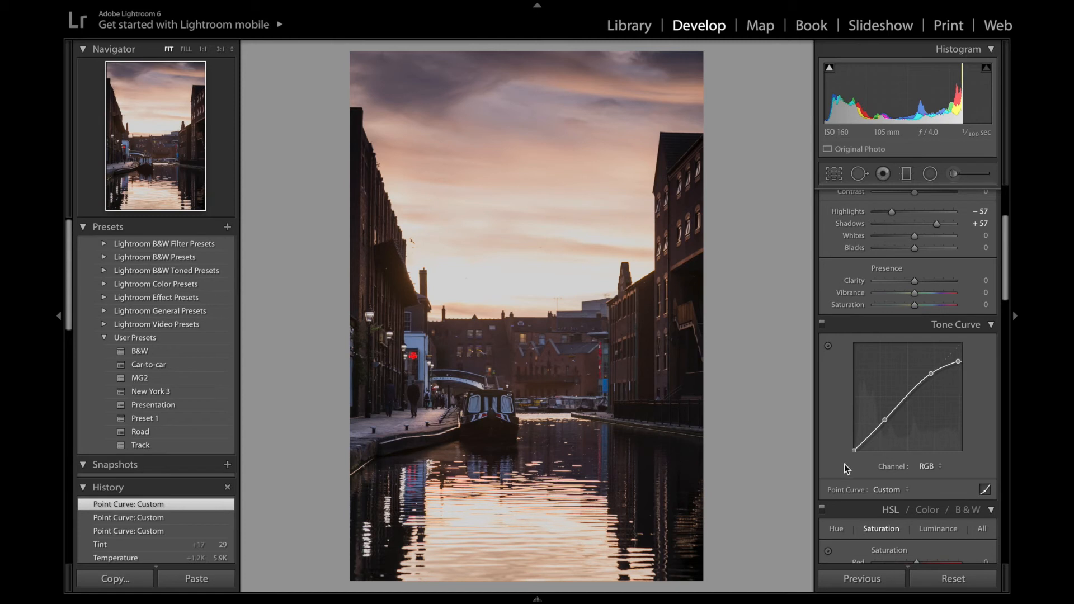
left_click(853, 451)
left_click_drag(854, 450, 854, 420)
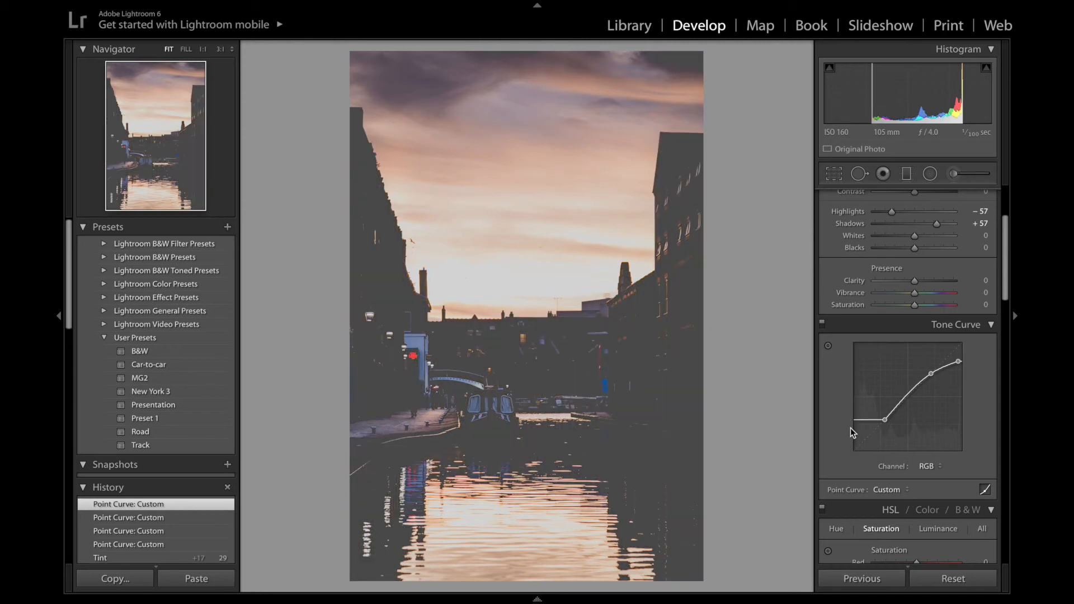
key("ctrl+z")
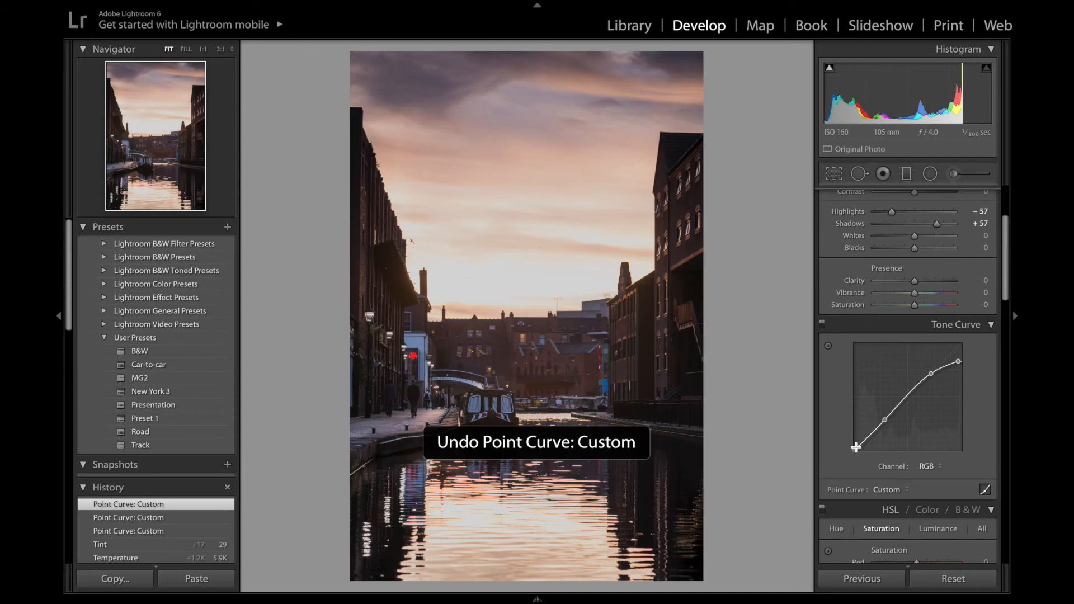
left_click_drag(855, 450, 853, 434)
key("ctrl+z")
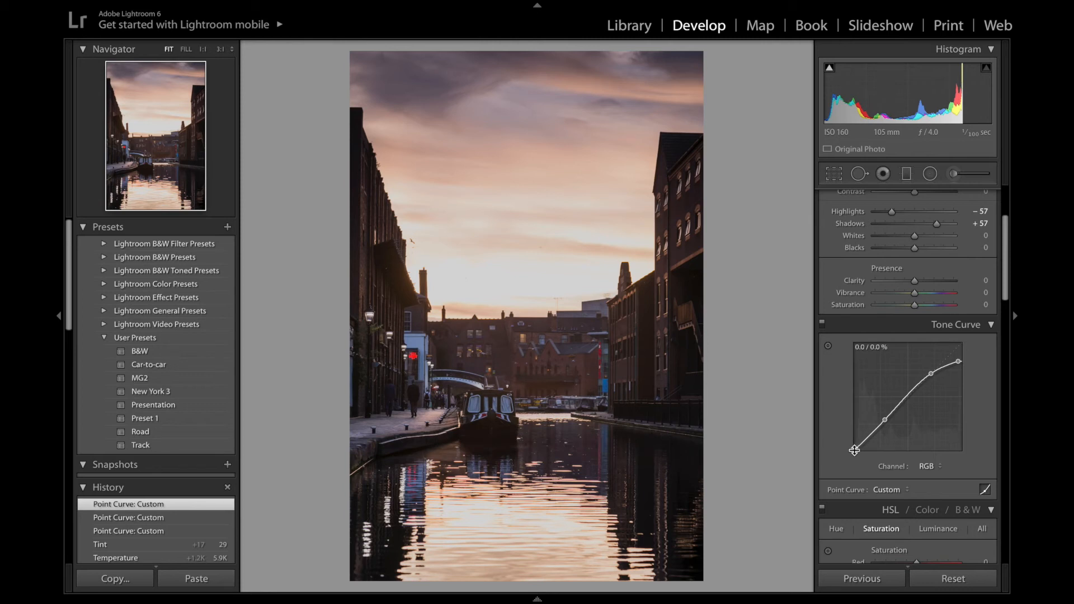
Raise the tone curve's black point to fade the shadows slightly.
left_click_drag(854, 450, 855, 446)
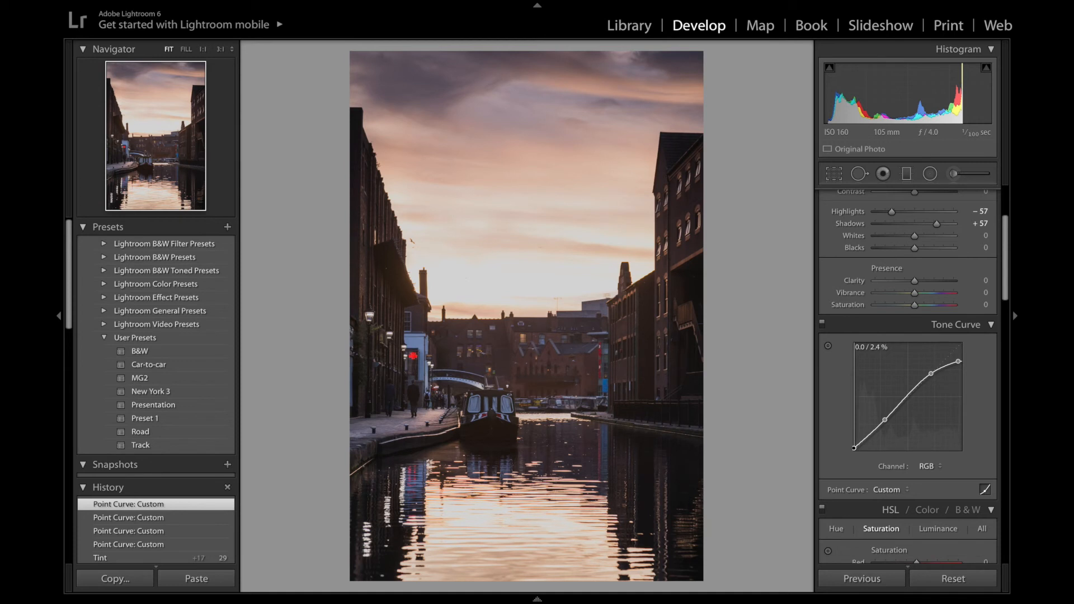
left_click_drag(854, 447, 852, 423)
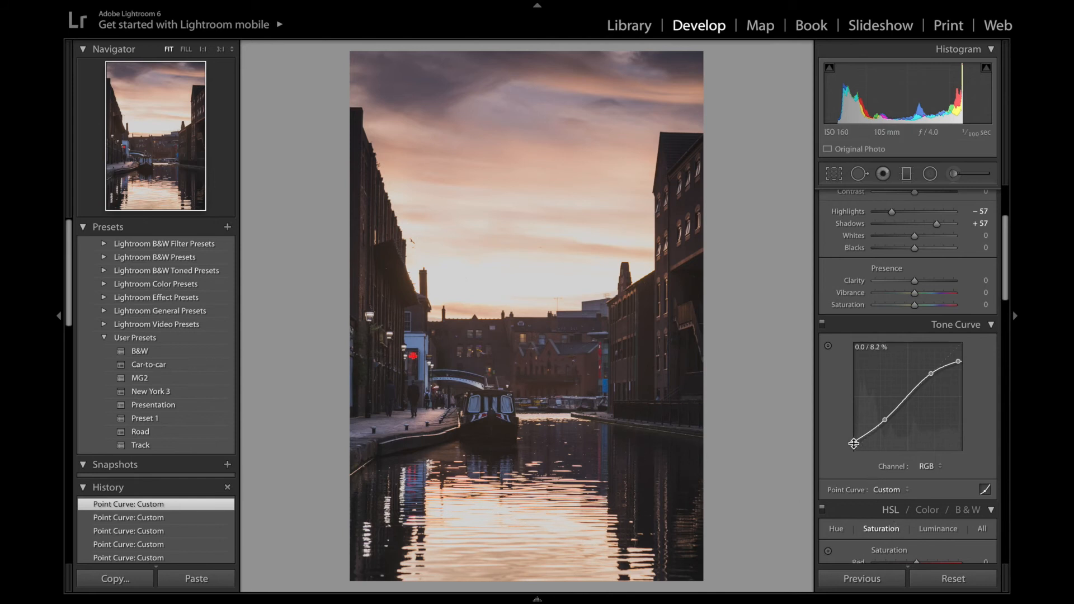
left_click_drag(855, 442, 854, 419)
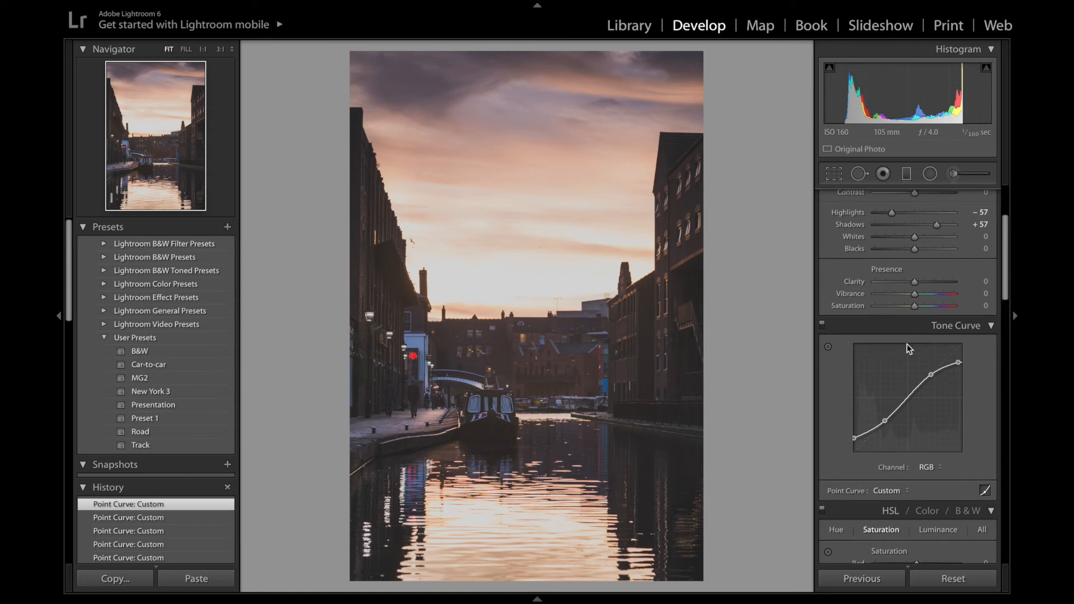
Set Exposure to -0.25 and reset Contrast to 0 in the Basic panel.
scroll(908, 346, "up", 2)
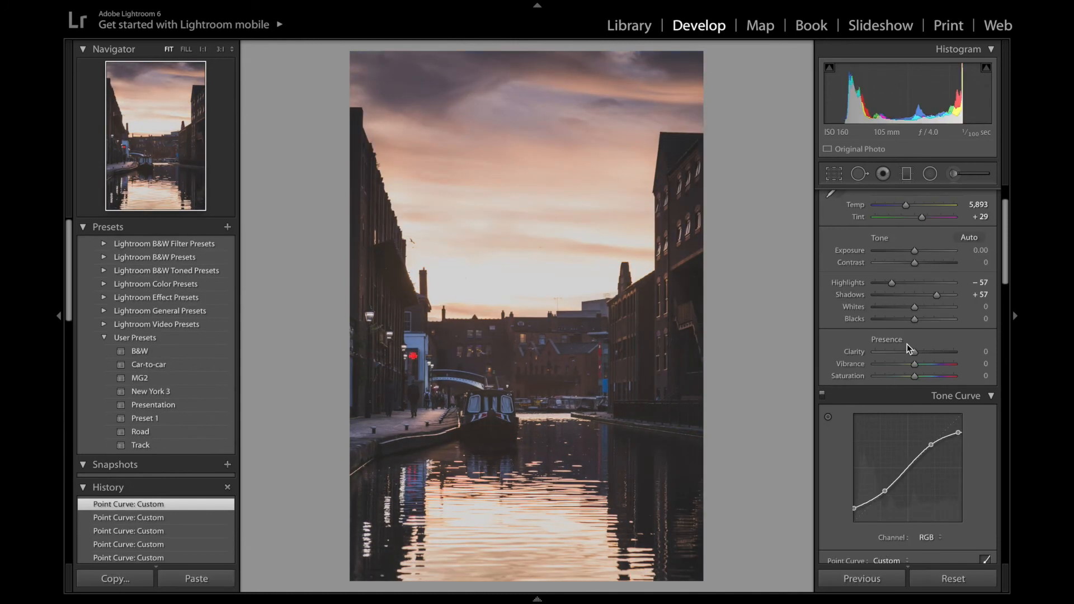
scroll(928, 299, "up", 1)
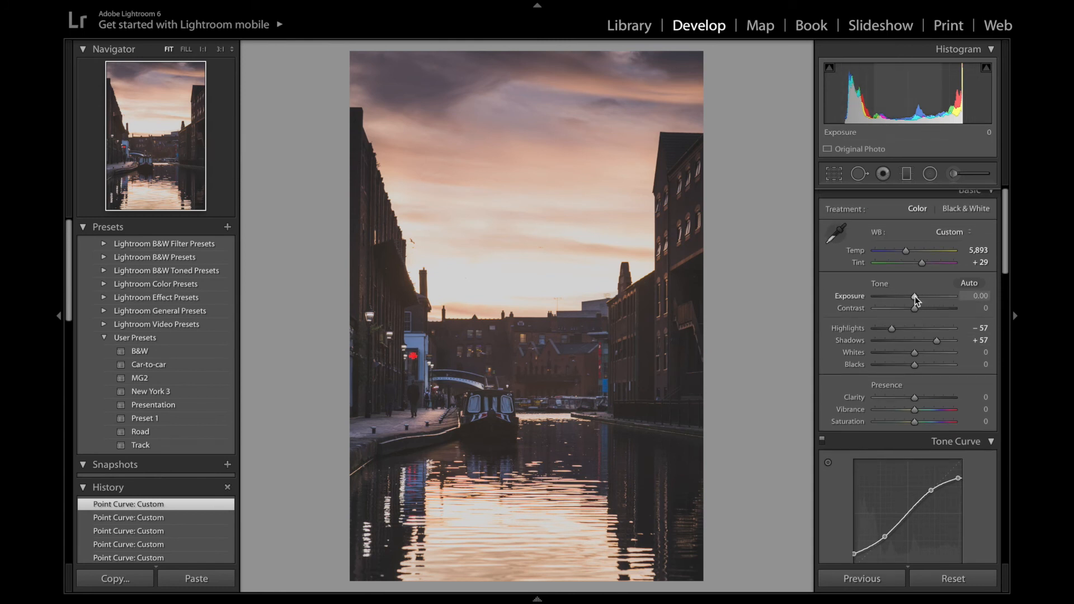
left_click_drag(914, 297, 912, 295)
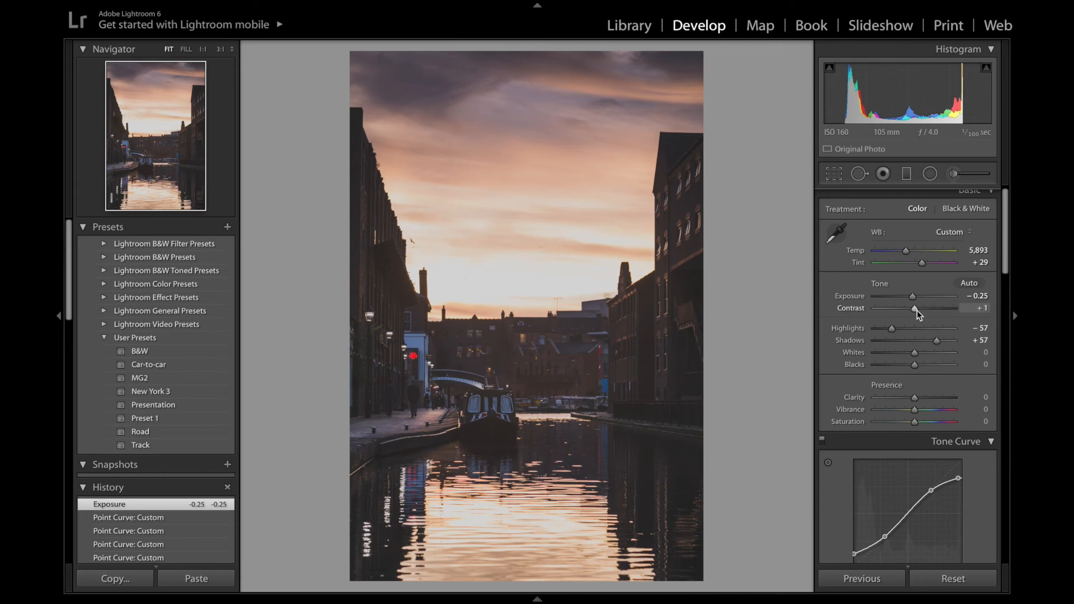
left_click(918, 311)
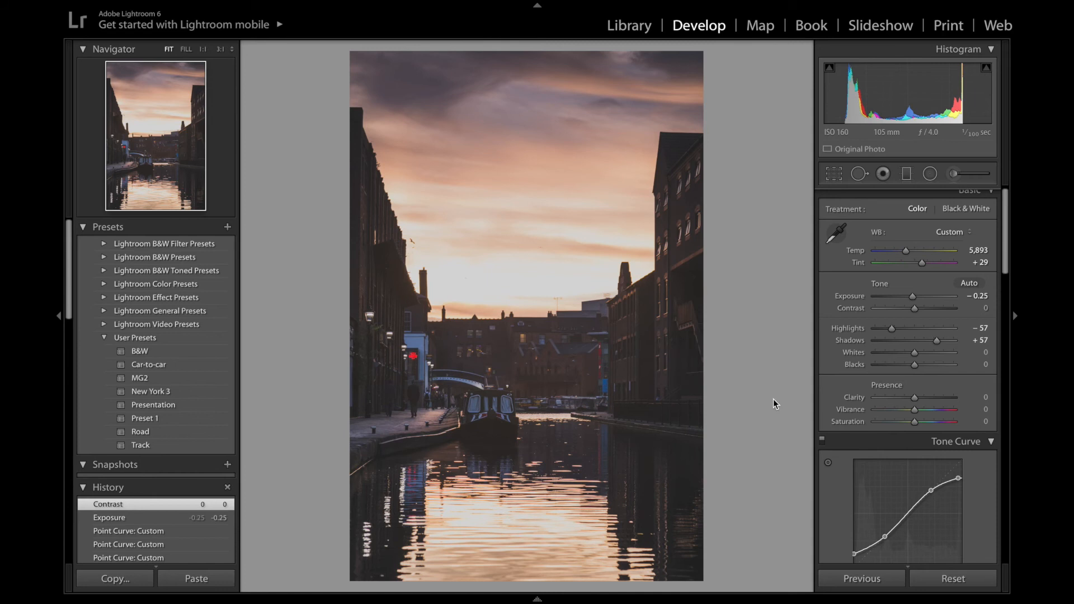
Lower Vibrance to -3 and Saturation to -9.
scroll(899, 405, "down", 3)
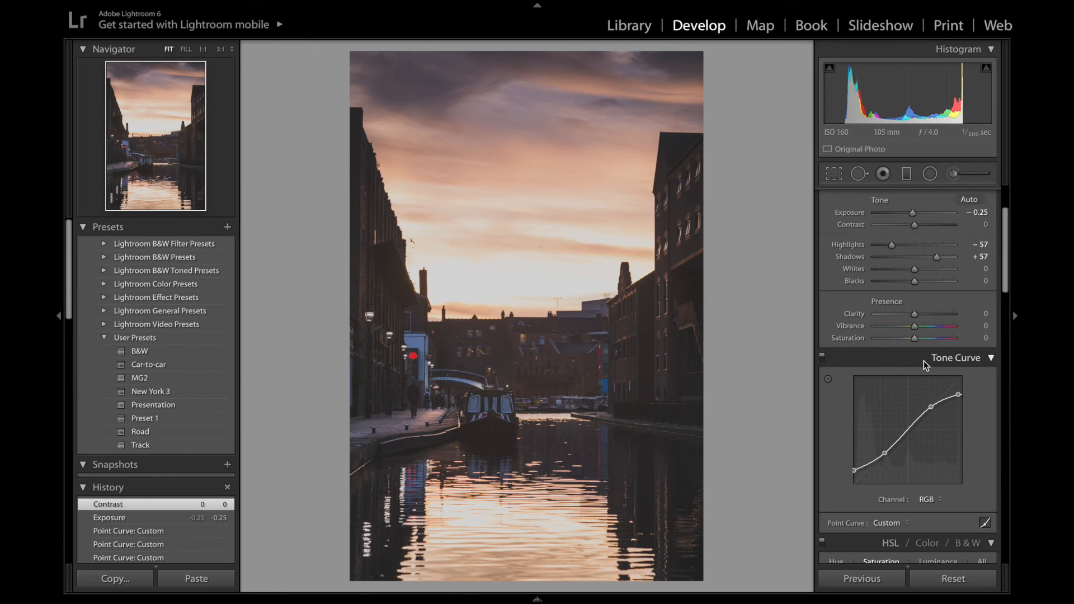
left_click_drag(915, 330, 915, 331)
double_click(913, 327)
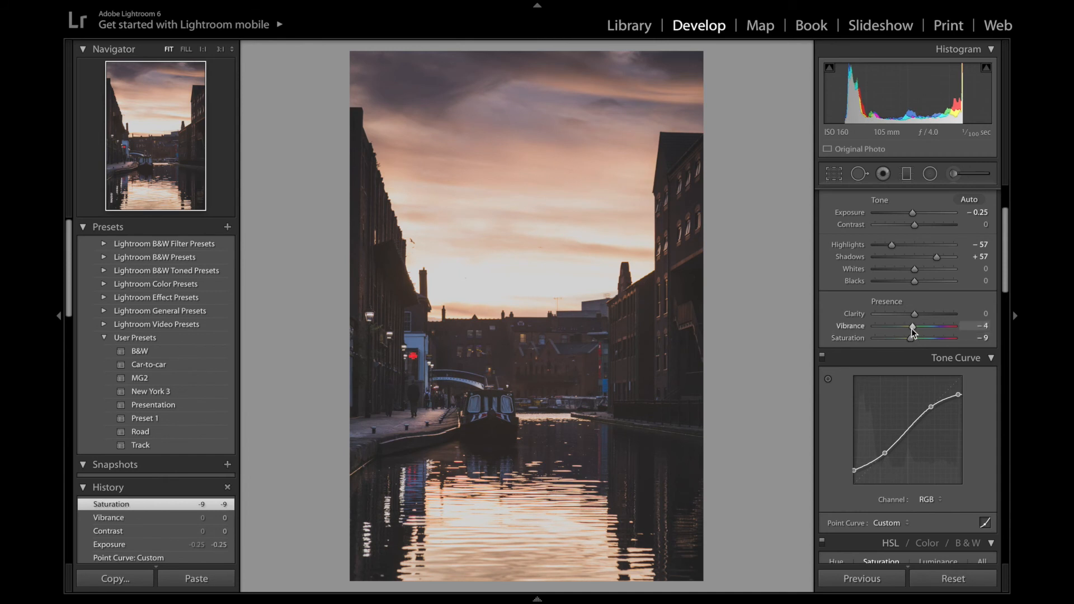
Adjust HSL saturation: Red +10, Orange +19, Yellow -28, Green -12, Aqua -21, Blue +8, Purple -25, Magenta -16.
scroll(863, 392, "down", 1)
scroll(864, 391, "down", 6)
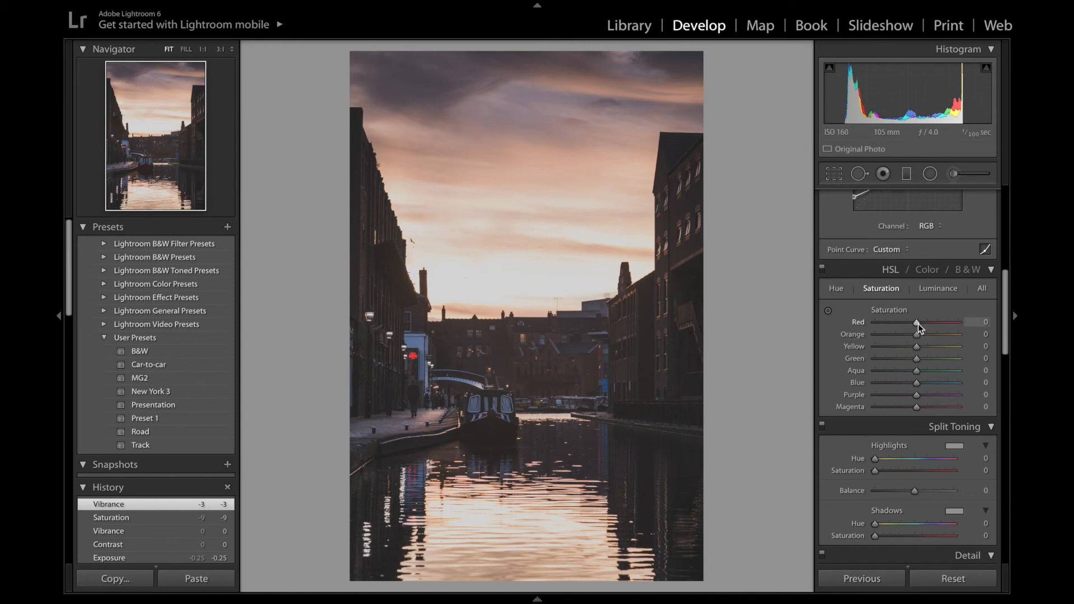
left_click_drag(917, 324, 924, 333)
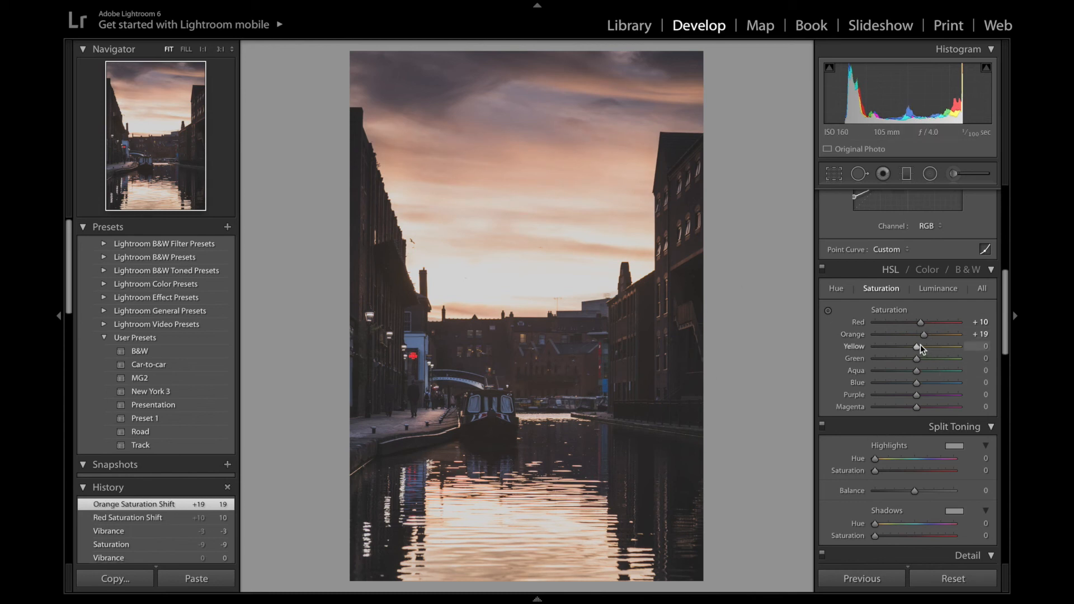
left_click_drag(912, 347, 905, 350)
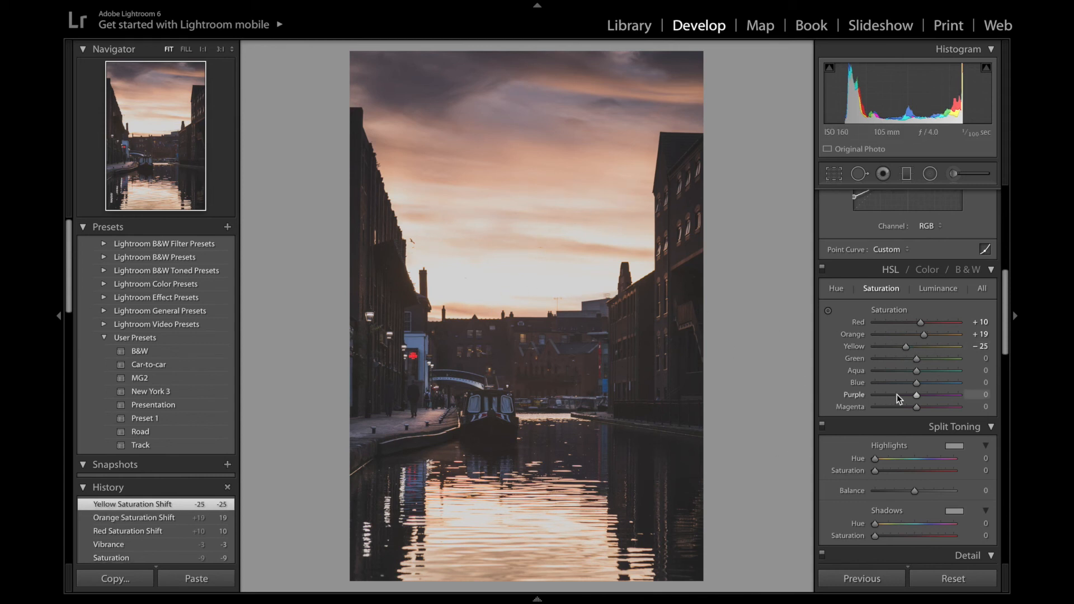
left_click_drag(904, 348, 907, 348)
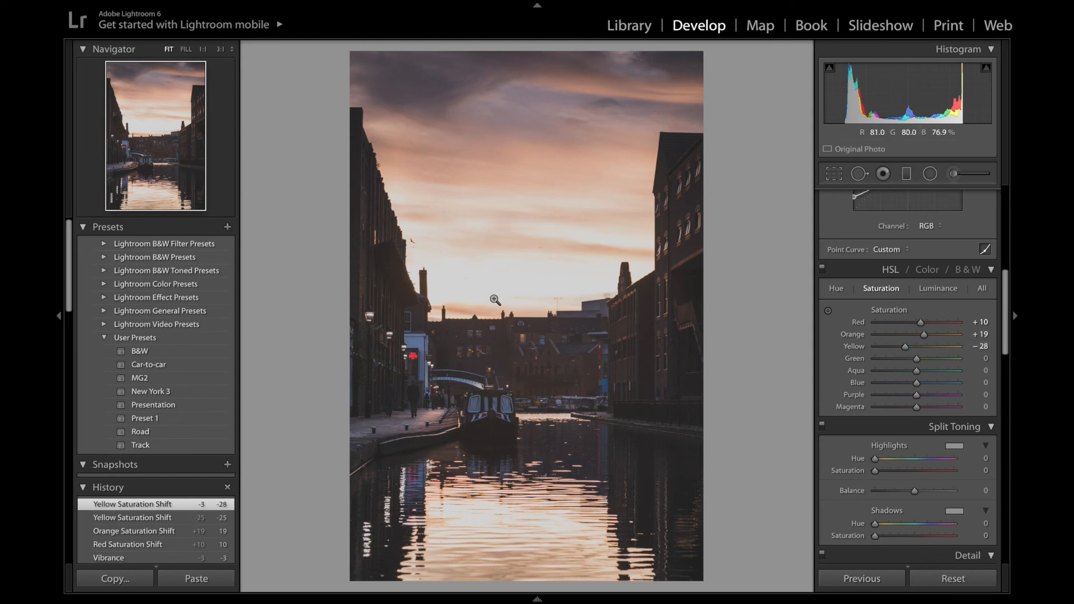
left_click_drag(914, 361, 920, 382)
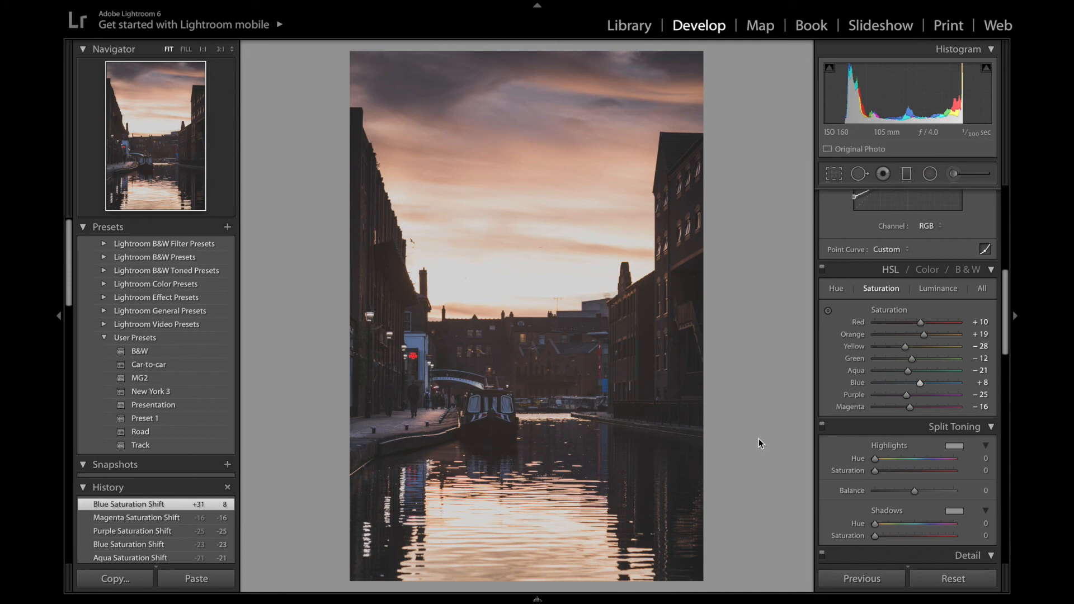
Set Whites to -7 and Blacks to +20 in the Basic panel.
scroll(863, 357, "up", 10)
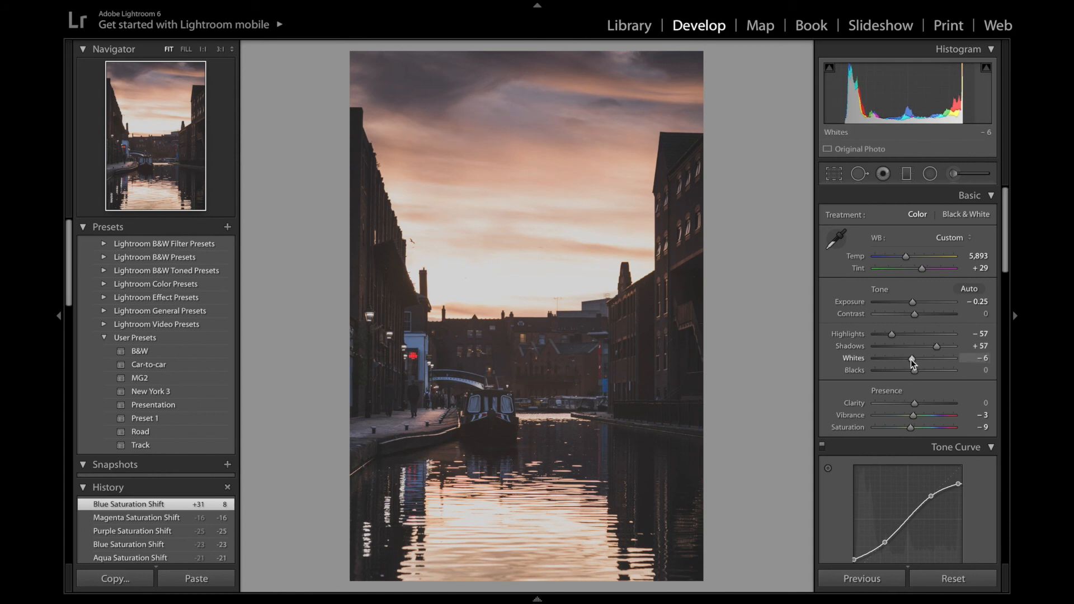
left_click_drag(910, 359, 923, 374)
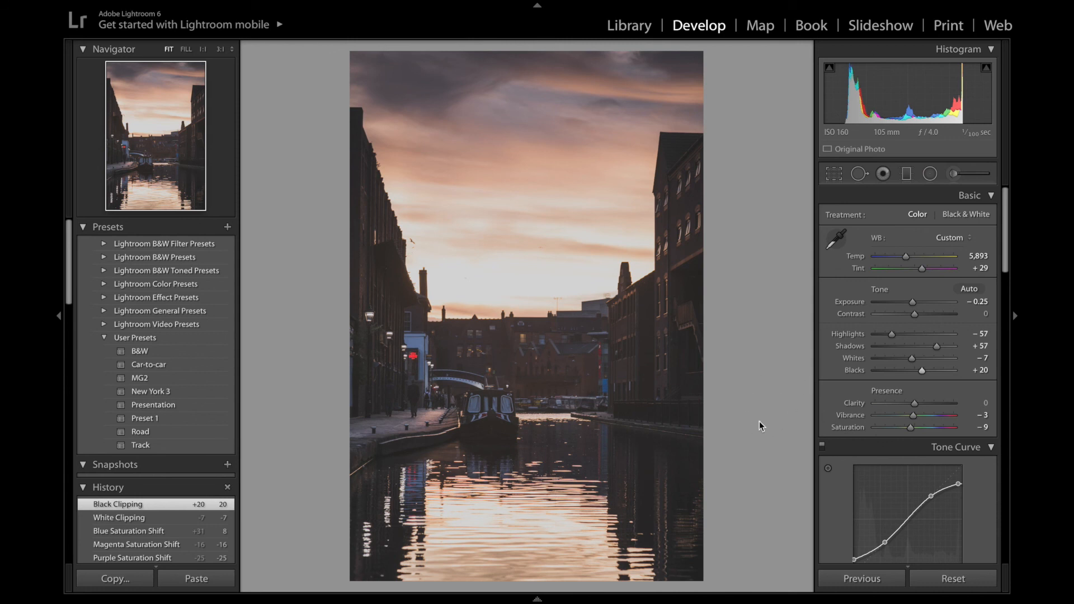
Reset all develop settings on the photo.
left_click(954, 580)
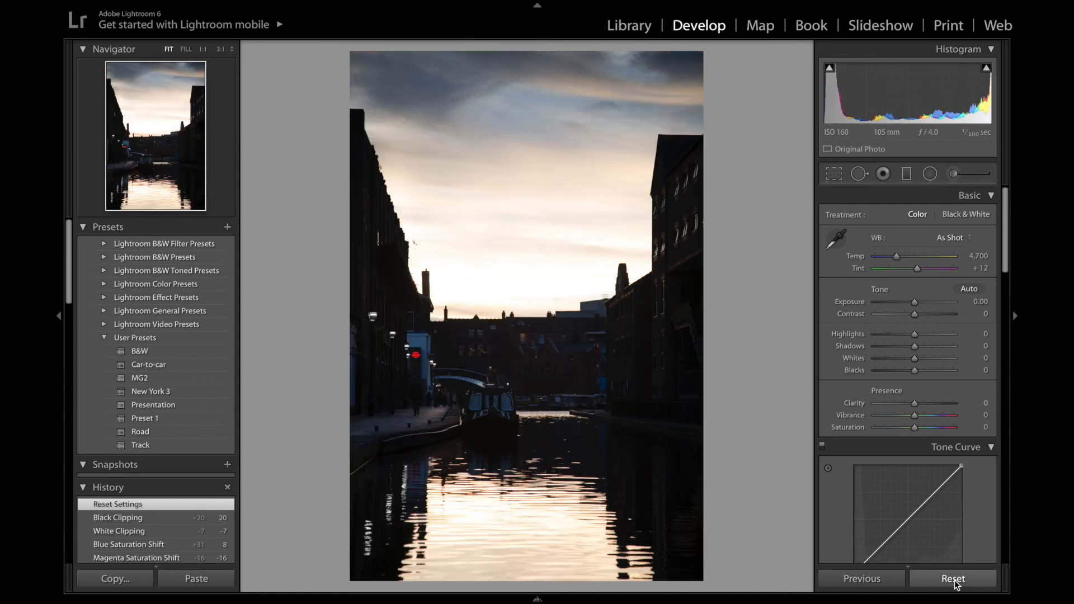